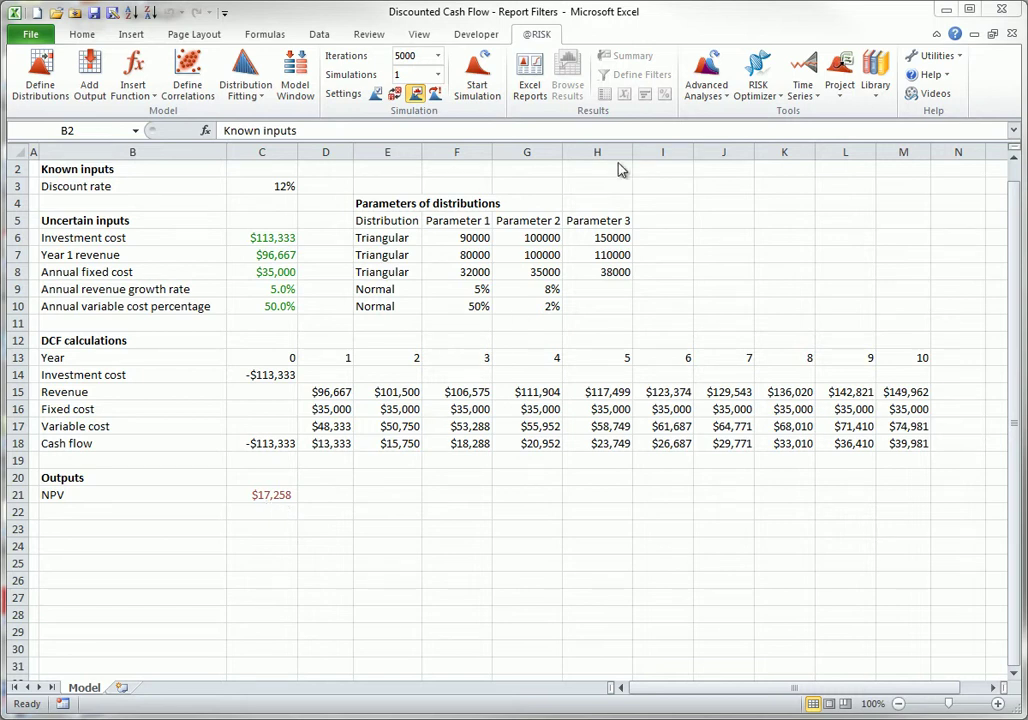
Run the simulation with 5000 iterations and dismiss the resulting NPV output graph.
{"action": "left_click", "coordinate": [477, 75]}
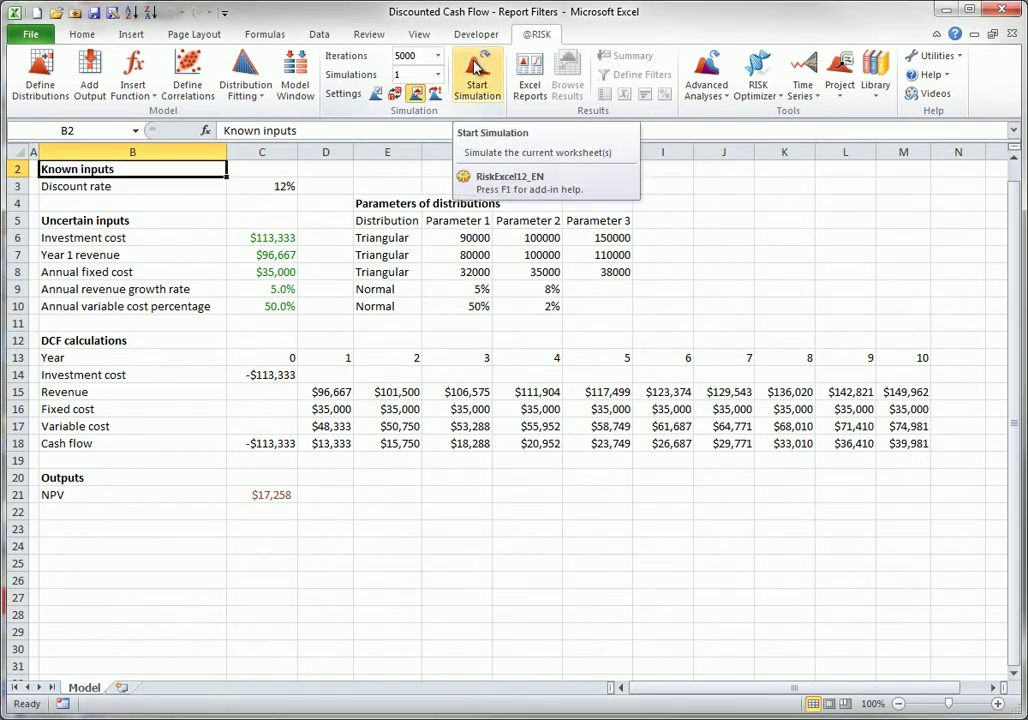
{"action": "left_click", "coordinate": [477, 65]}
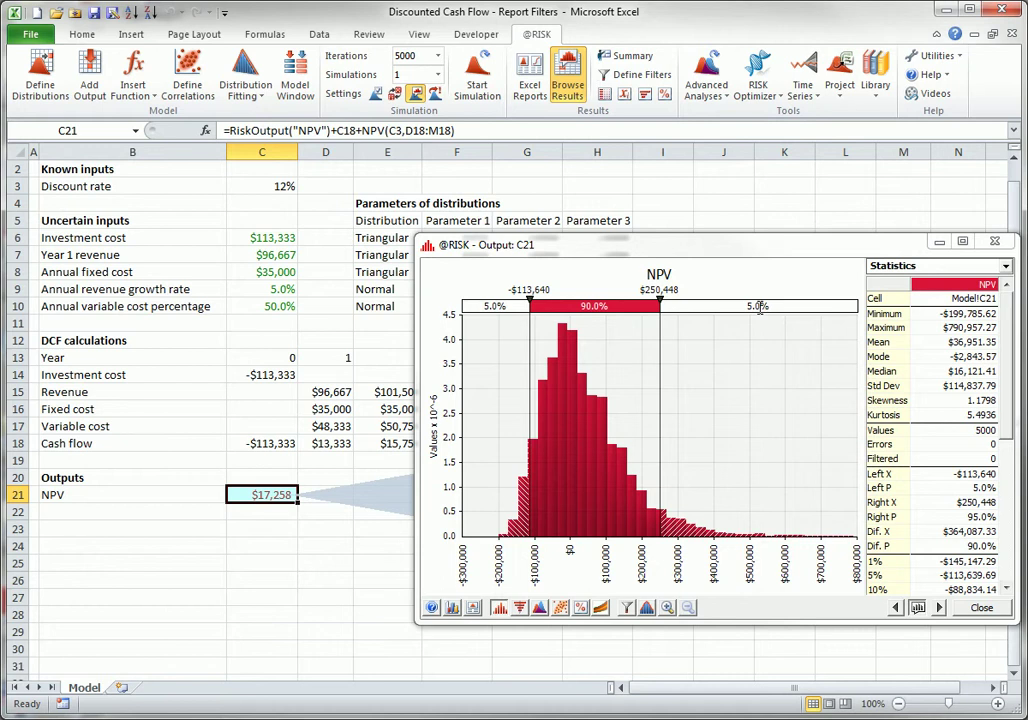
{"action": "left_click", "coordinate": [979, 606]}
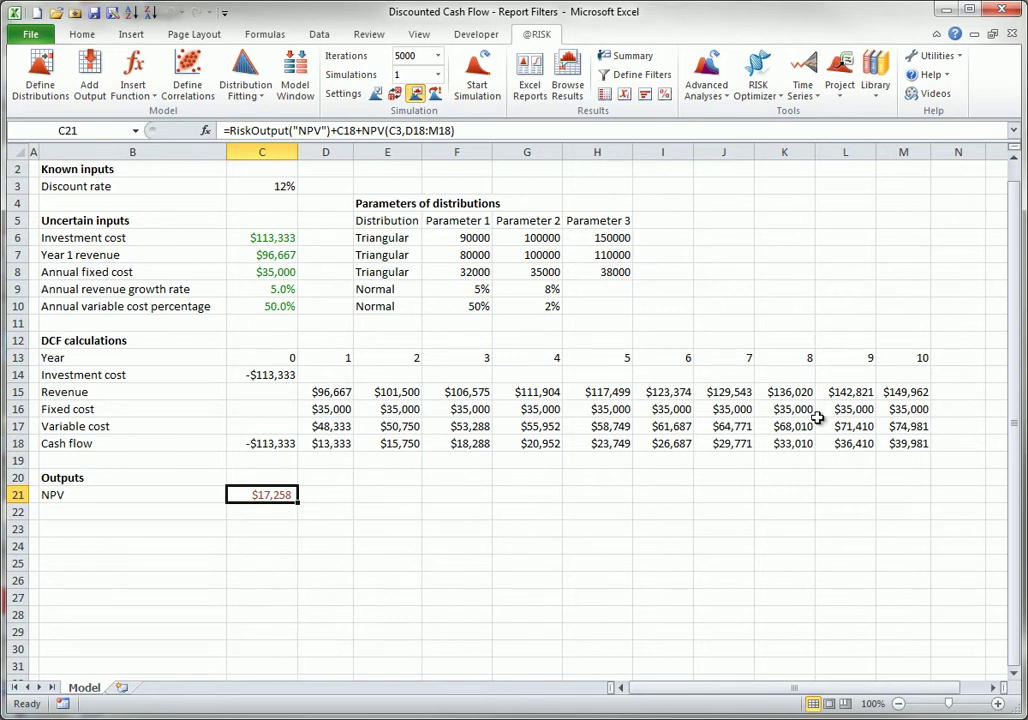
Enable result filters and apply an Iteration filter to Annual revenue growth rate, keeping percentiles from 25% to 75%.
{"action": "left_click", "coordinate": [641, 80]}
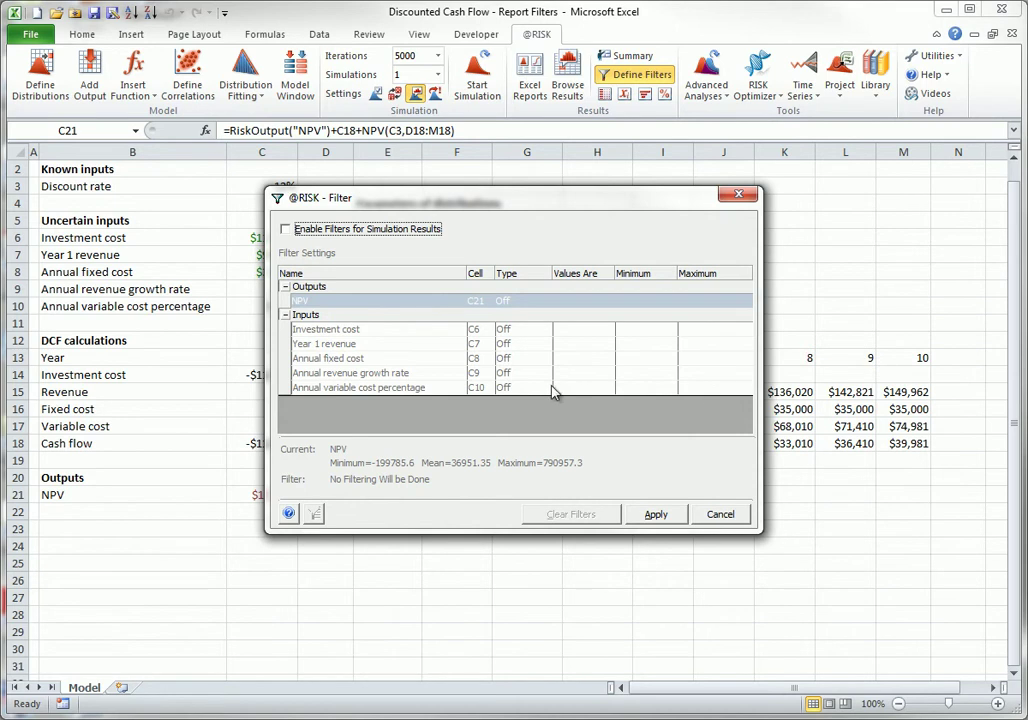
{"action": "key", "text": "space"}
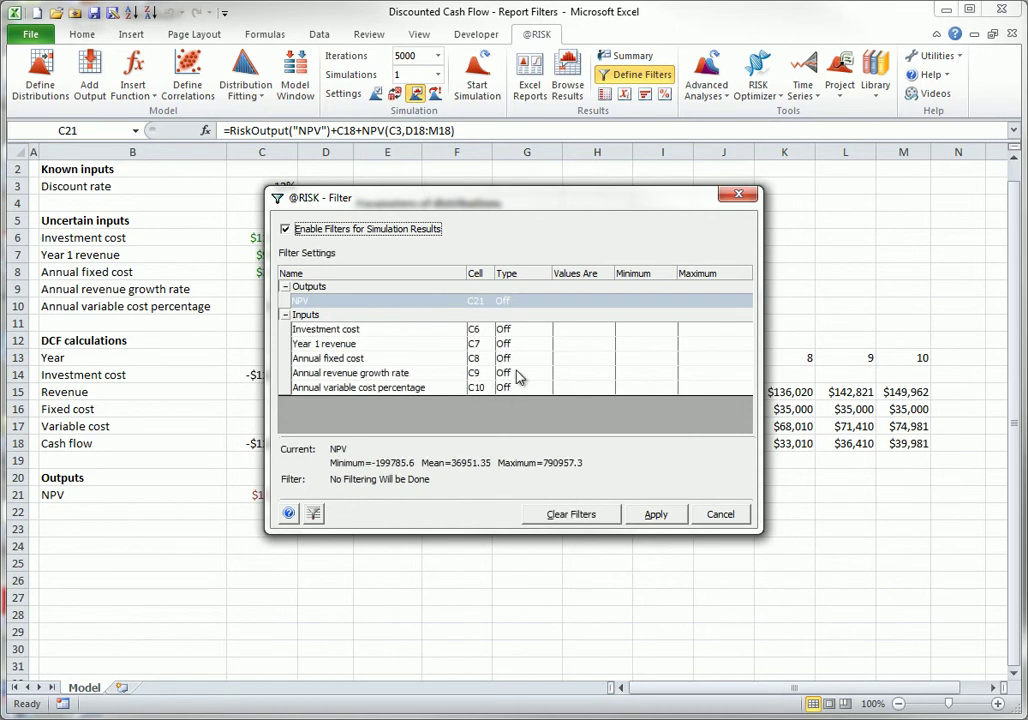
{"action": "left_click", "coordinate": [545, 375]}
{"action": "left_click", "coordinate": [545, 373]}
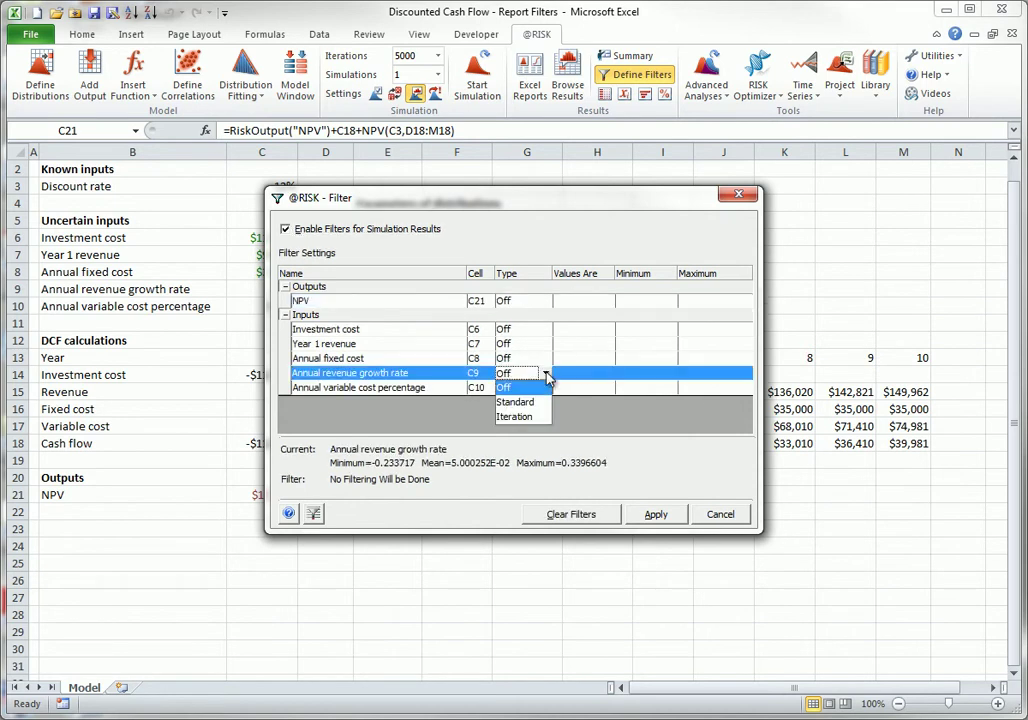
{"action": "left_click", "coordinate": [512, 418]}
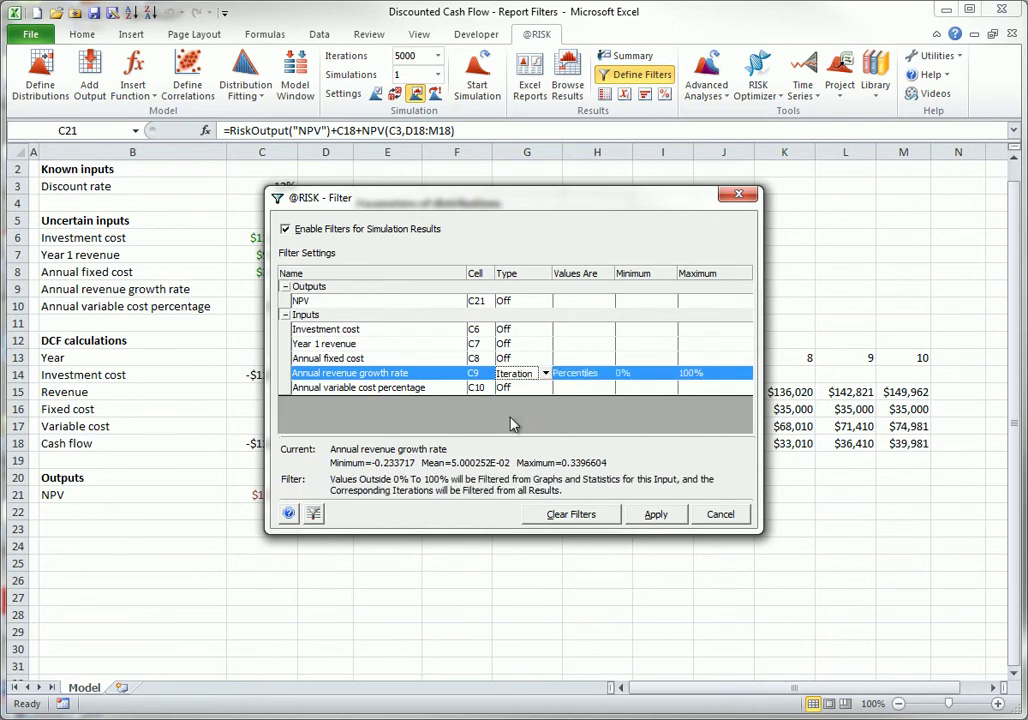
{"action": "left_click", "coordinate": [628, 373]}
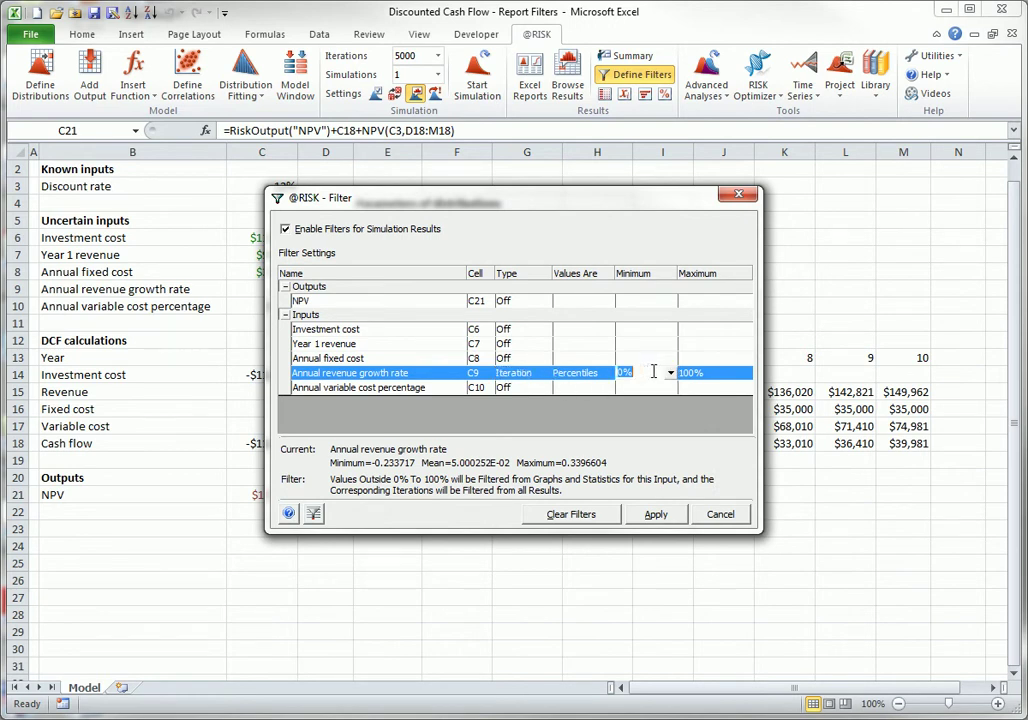
{"action": "type", "text": "25"}
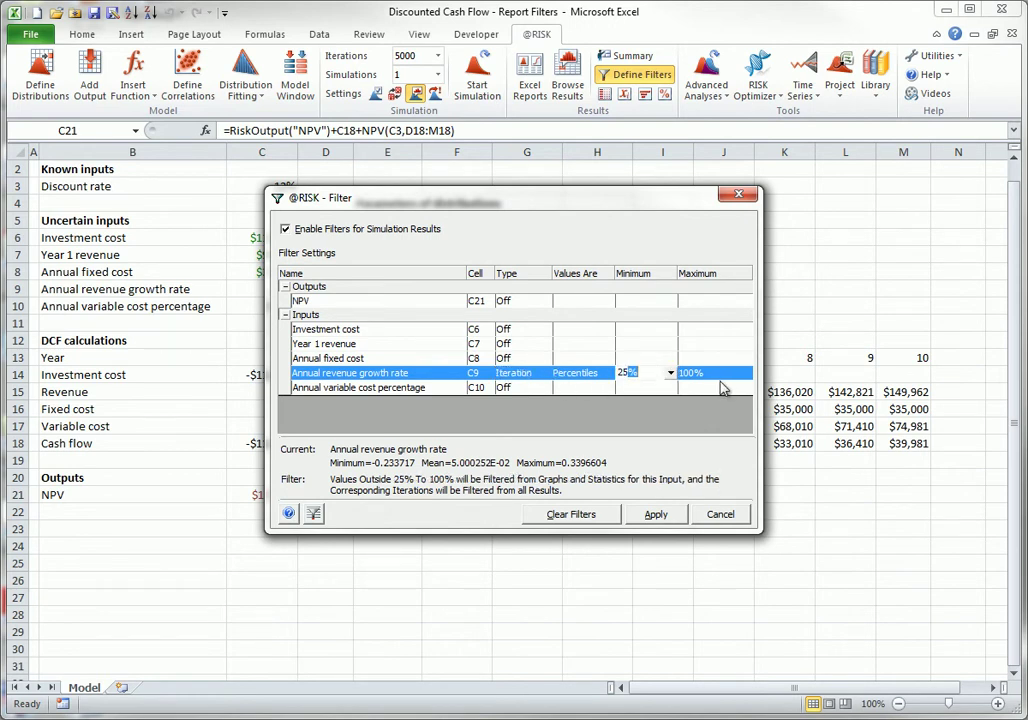
{"action": "left_click", "coordinate": [690, 375]}
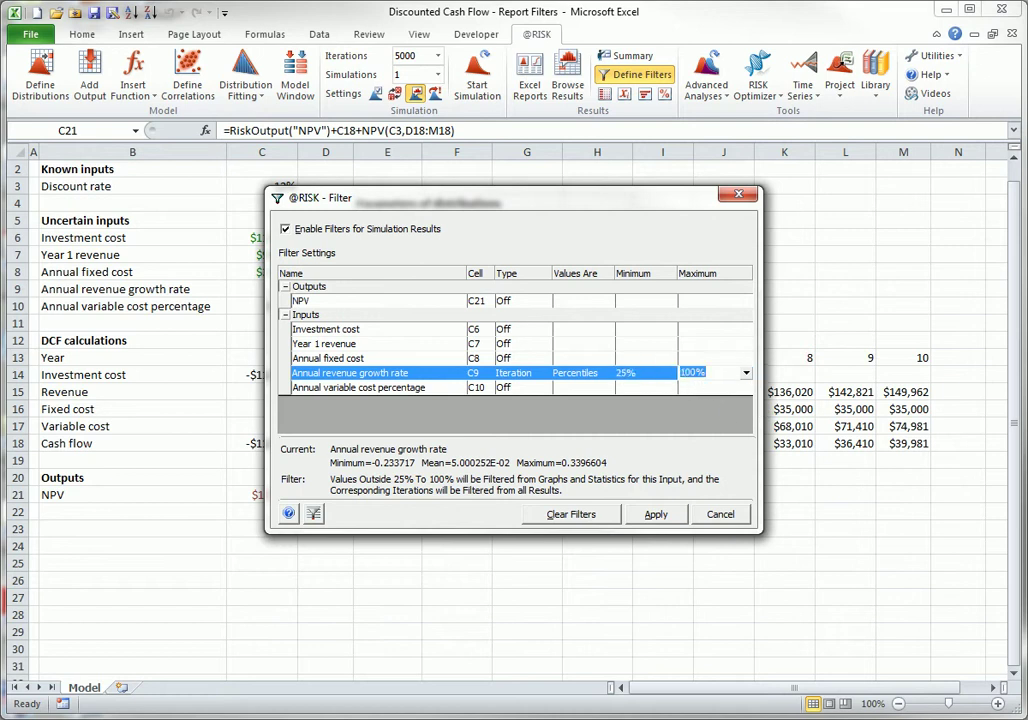
{"action": "type", "text": "75"}
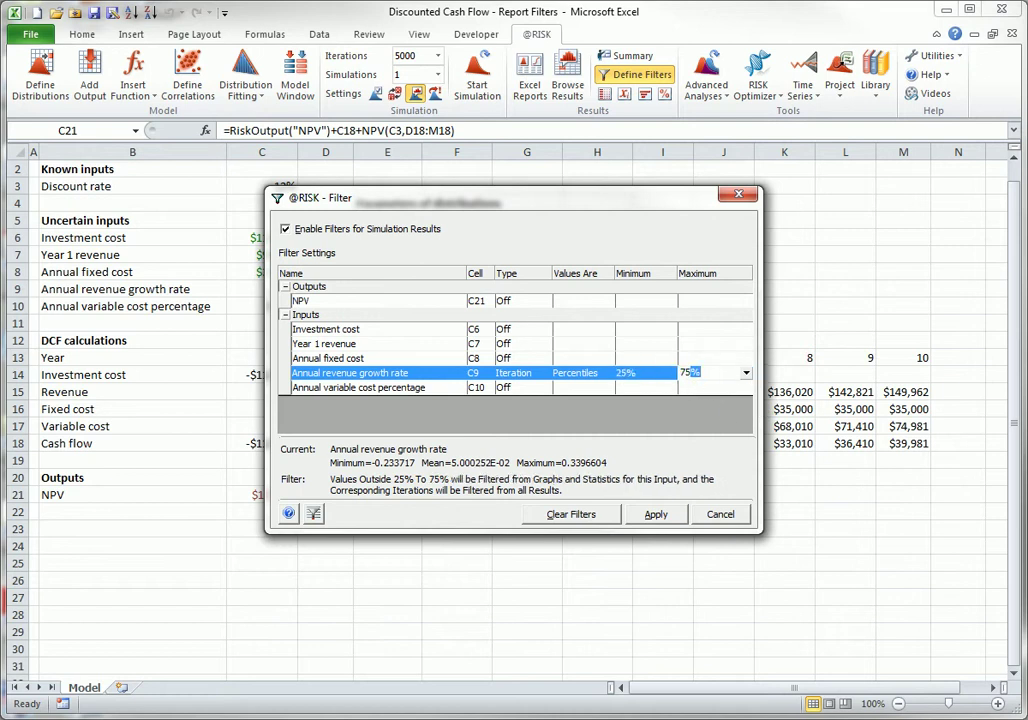
{"action": "left_click", "coordinate": [658, 515]}
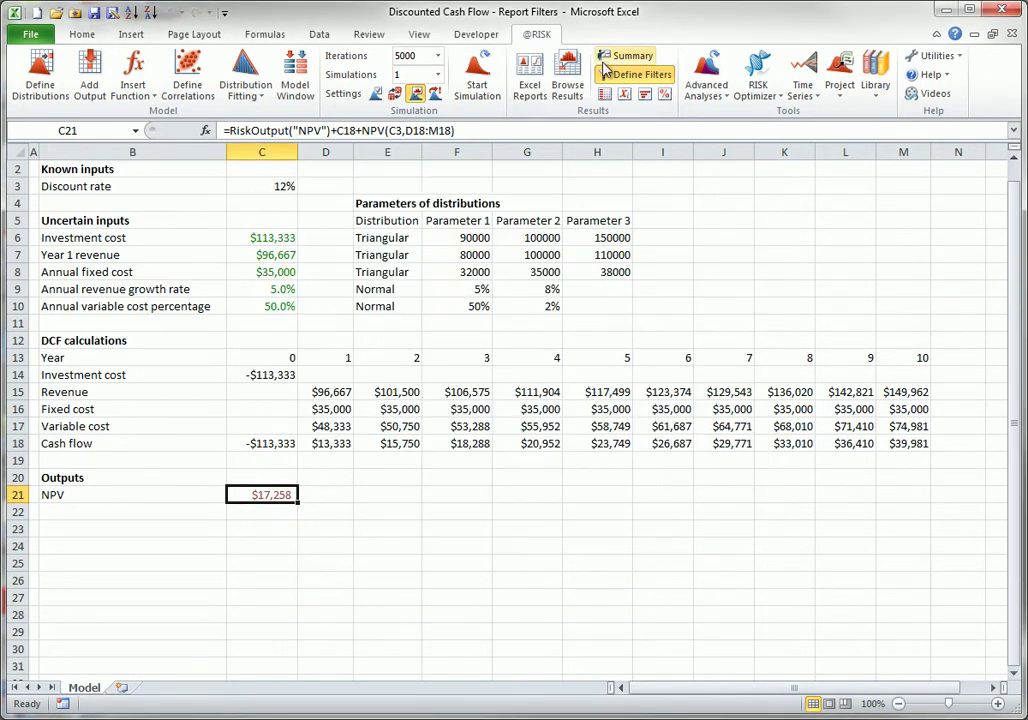
Review the filter settings, then browse the NPV output's filtered distribution and statistics before closing its graph.
{"action": "left_click", "coordinate": [615, 74]}
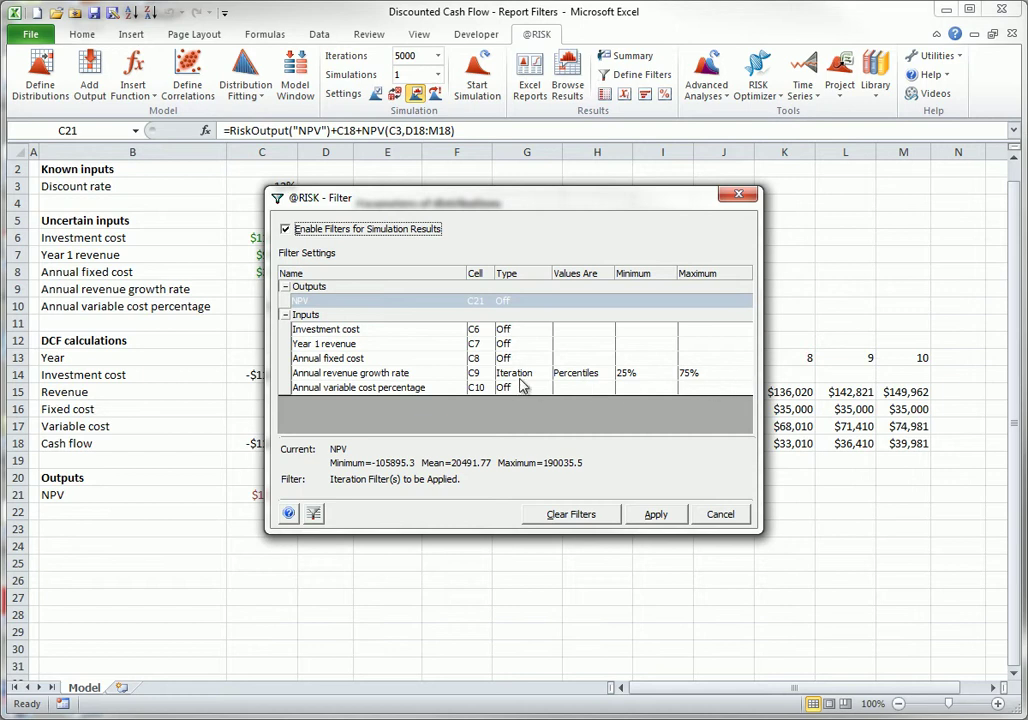
{"action": "left_click", "coordinate": [719, 513]}
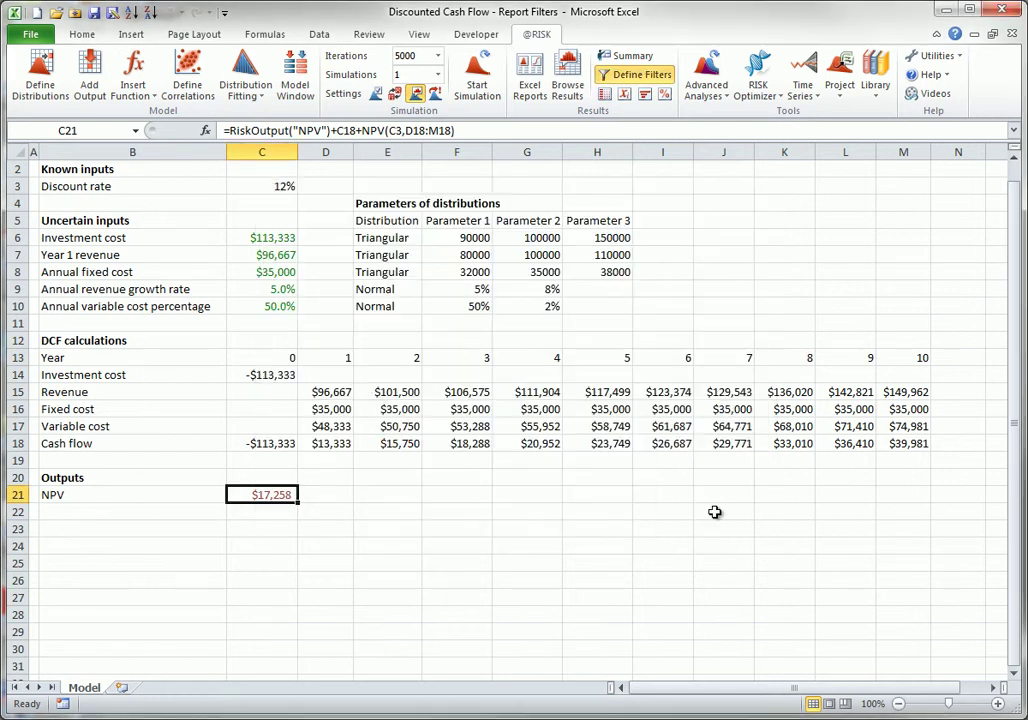
{"action": "left_click", "coordinate": [573, 66]}
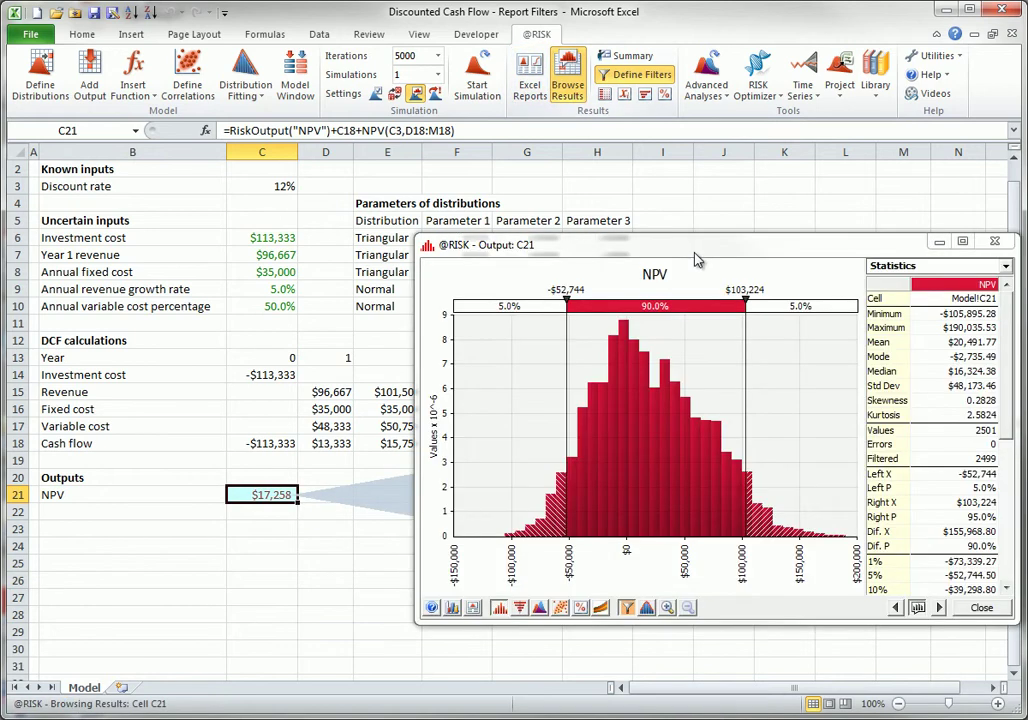
{"action": "left_click_drag", "start_coordinate": [693, 248], "coordinate": [565, 182]}
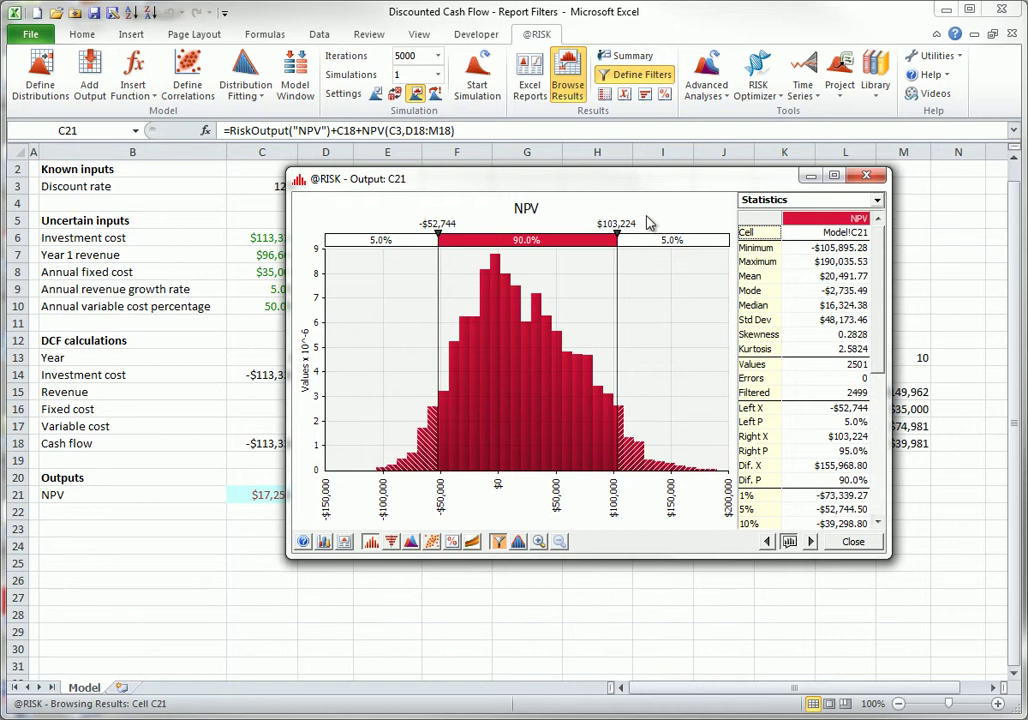
{"action": "left_click", "coordinate": [853, 541]}
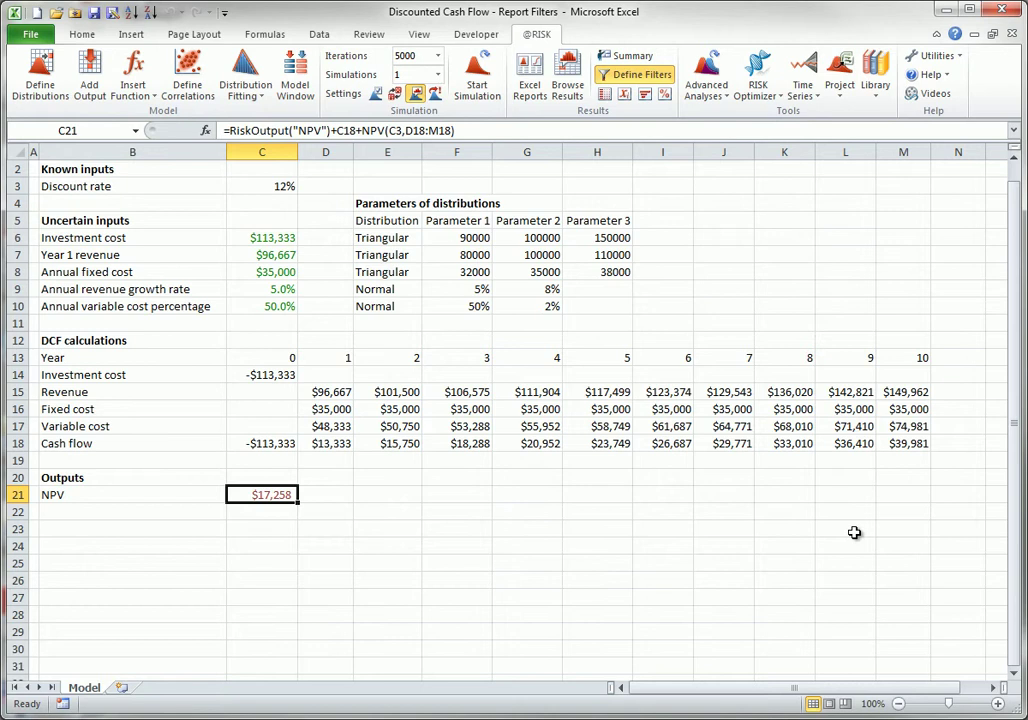
Change the Annual revenue growth rate filter type to Standard and apply it.
{"action": "left_click", "coordinate": [645, 75]}
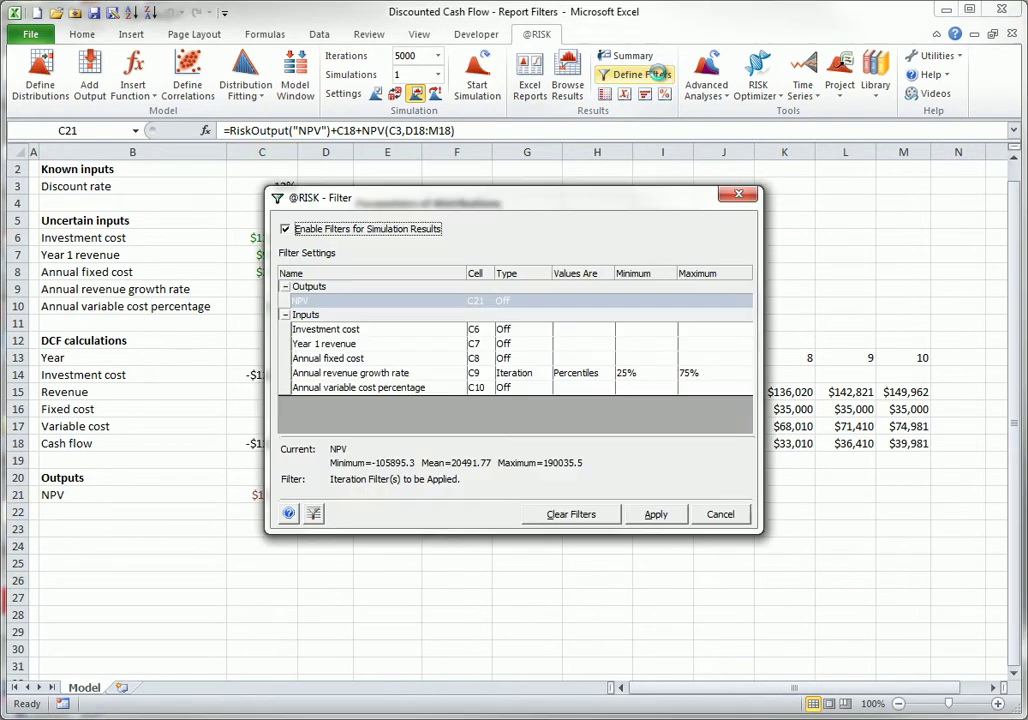
{"action": "left_click", "coordinate": [528, 379]}
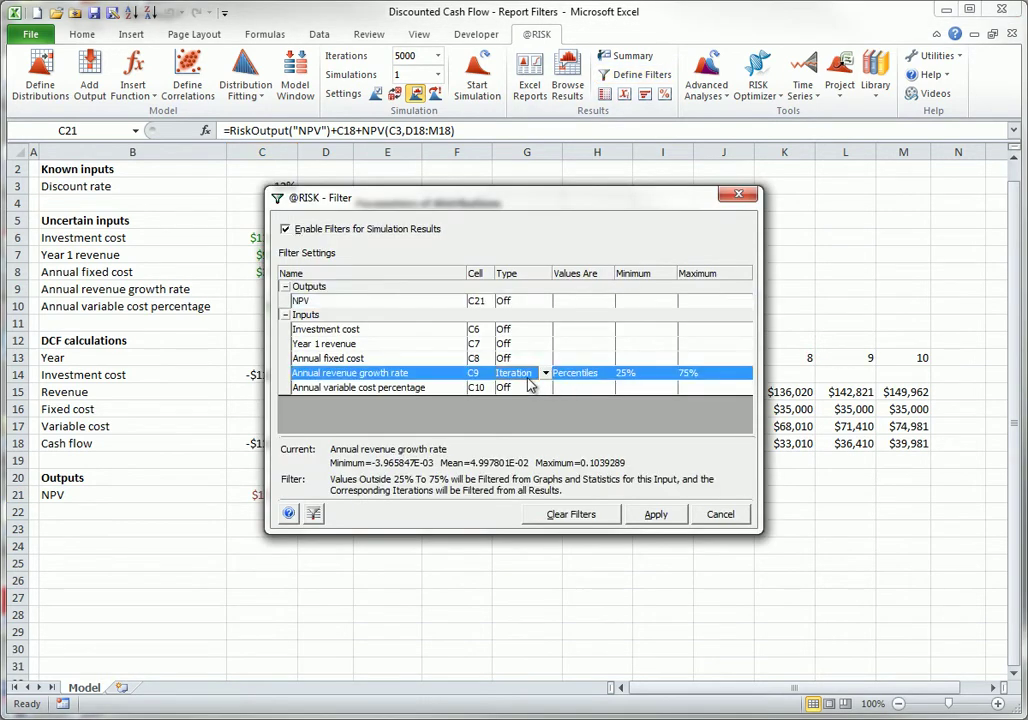
{"action": "left_click", "coordinate": [542, 375]}
{"action": "left_click", "coordinate": [542, 375]}
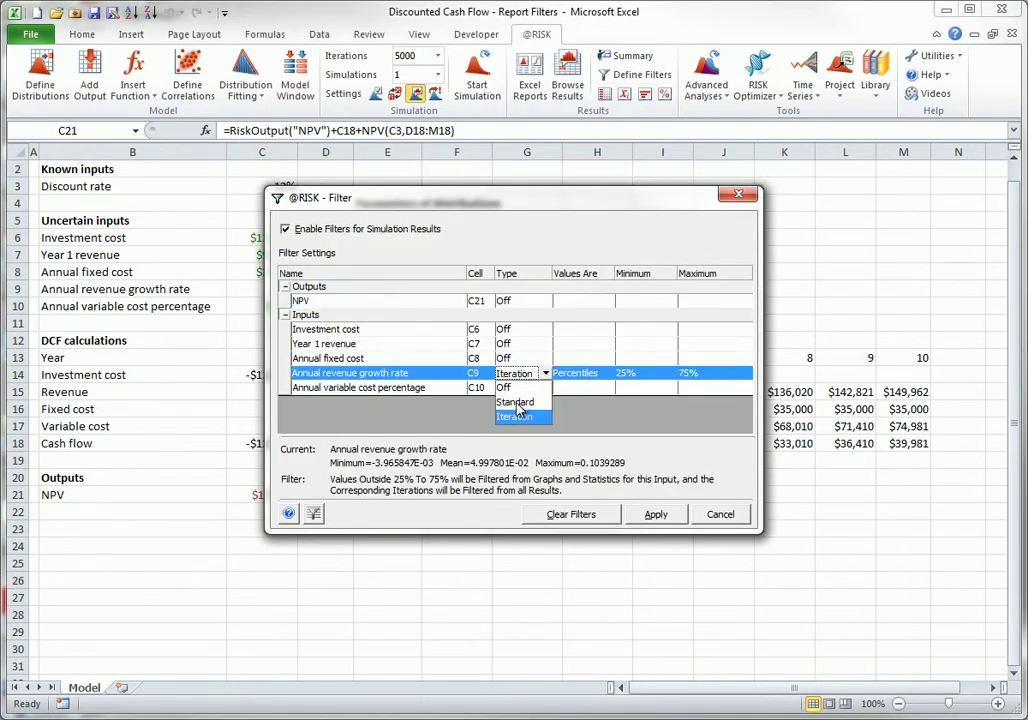
{"action": "left_click", "coordinate": [517, 408]}
{"action": "left_click", "coordinate": [654, 514]}
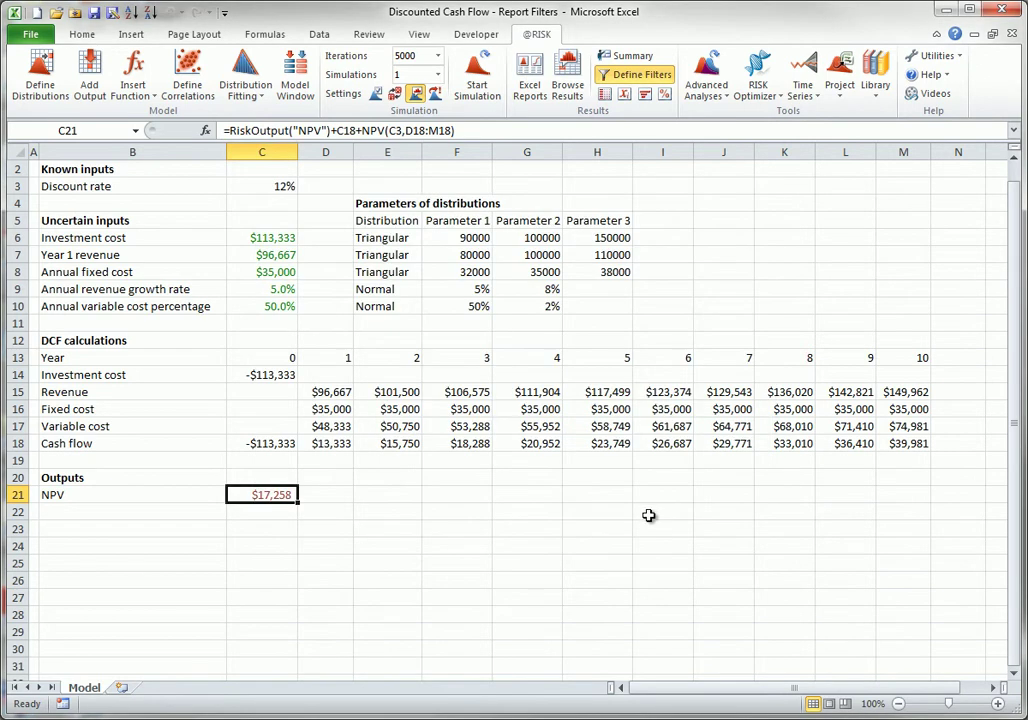
Browse the simulated results for Annual revenue growth rate in C9 and NPV in C21, then close the graph.
{"action": "left_click", "coordinate": [273, 288]}
{"action": "left_click", "coordinate": [573, 87]}
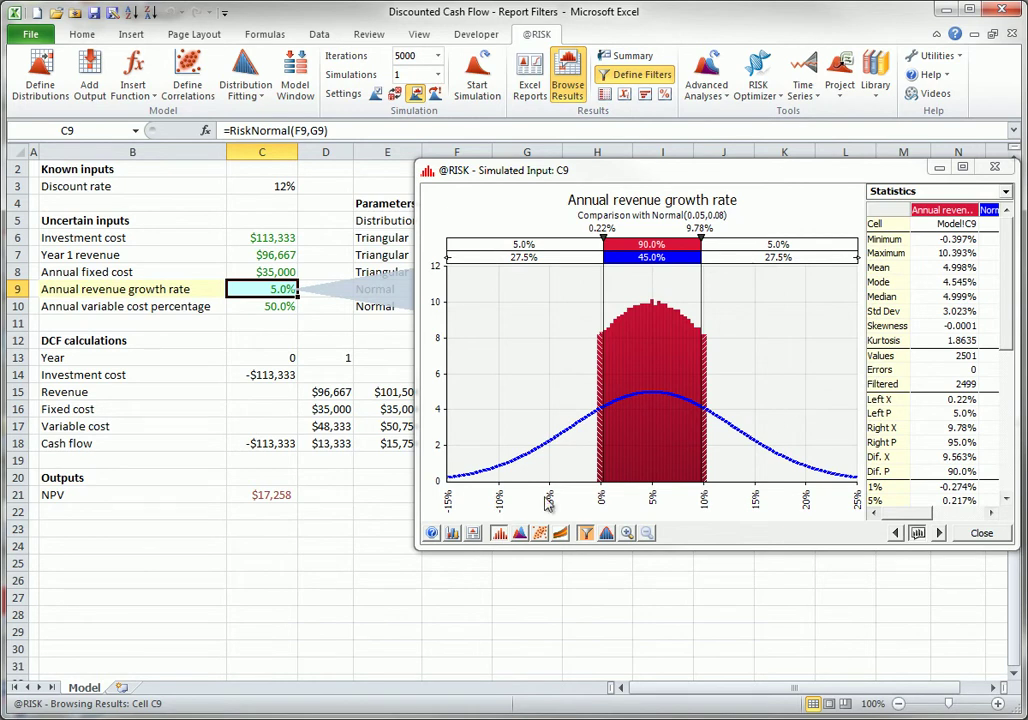
{"action": "left_click", "coordinate": [265, 495]}
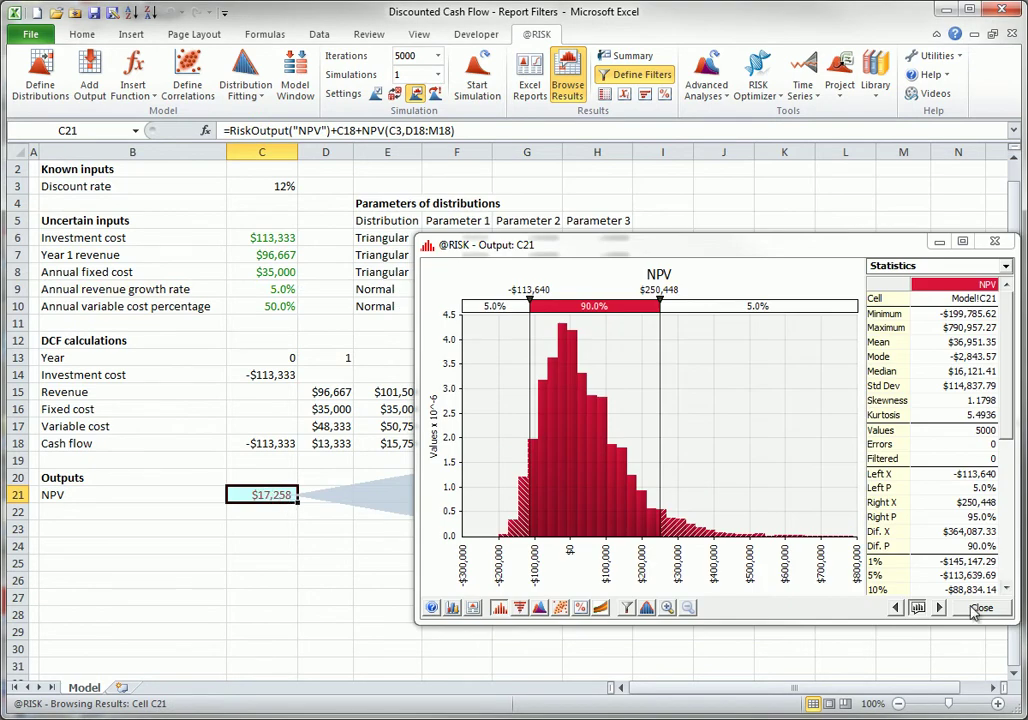
{"action": "left_click", "coordinate": [983, 612]}
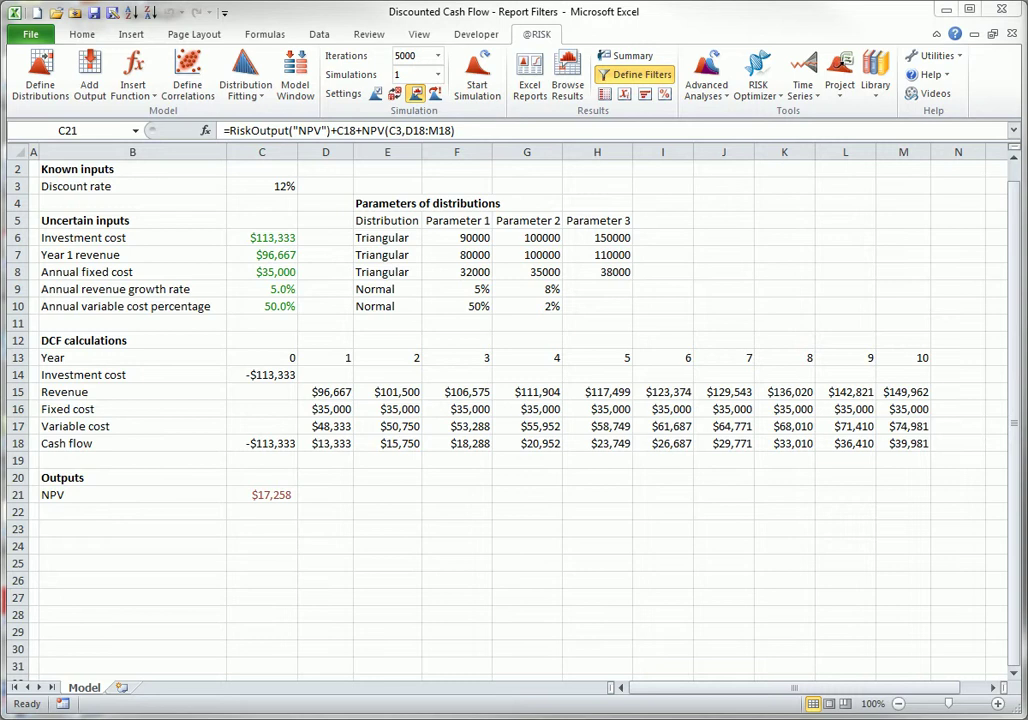
Clear the filter from Annual revenue growth rate and apply the change.
{"action": "left_click", "coordinate": [641, 78]}
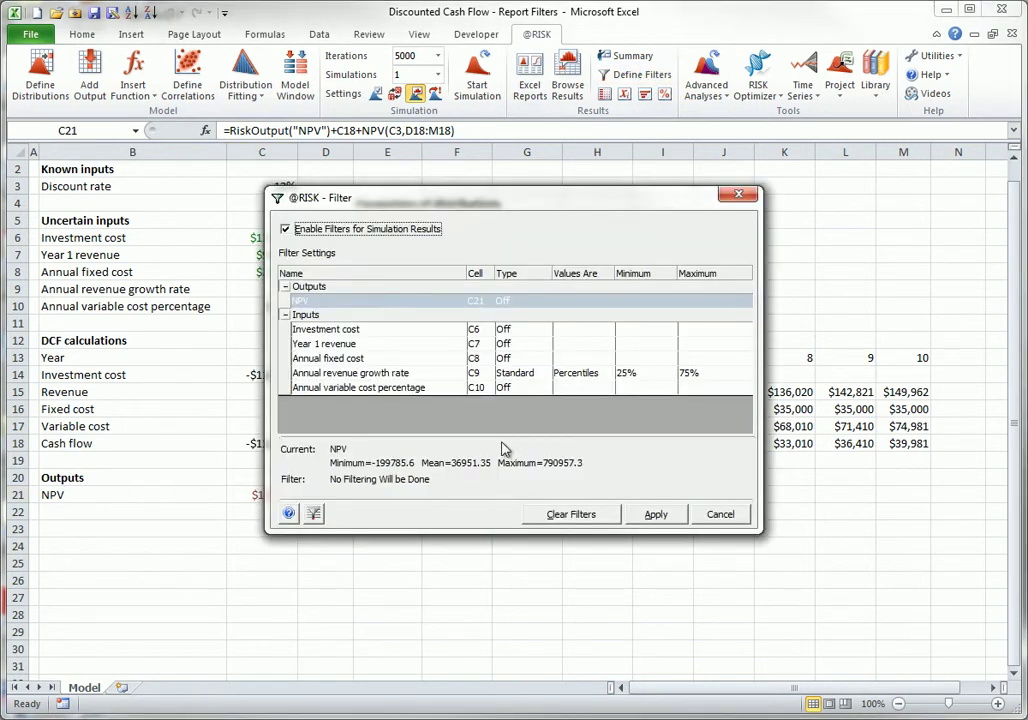
{"action": "left_click", "coordinate": [512, 374]}
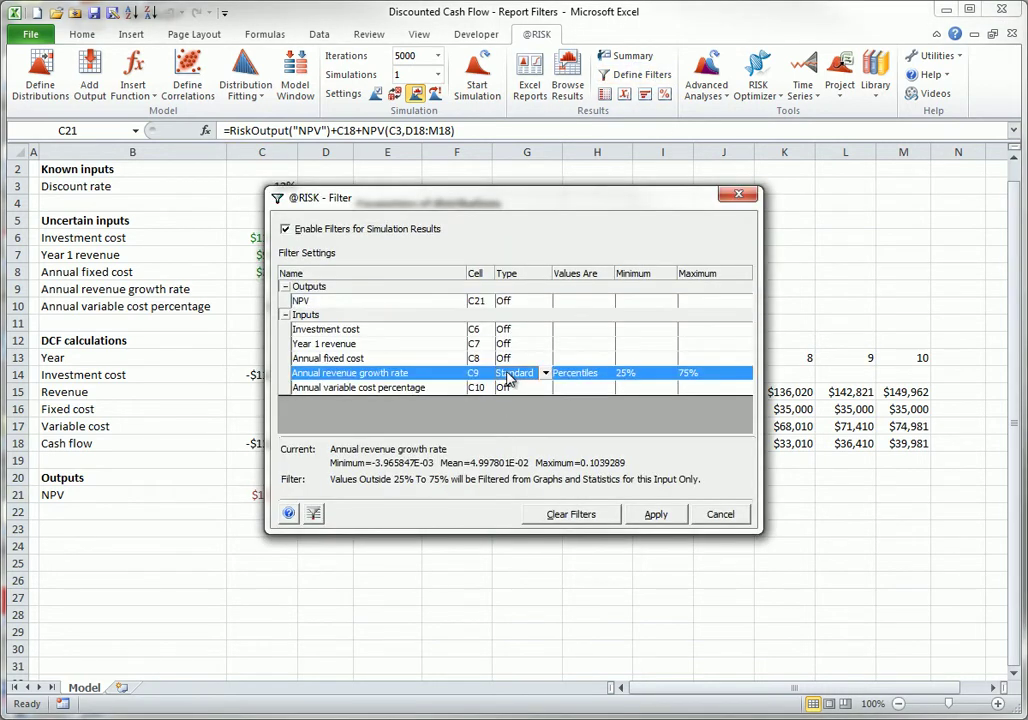
{"action": "left_click", "coordinate": [545, 515]}
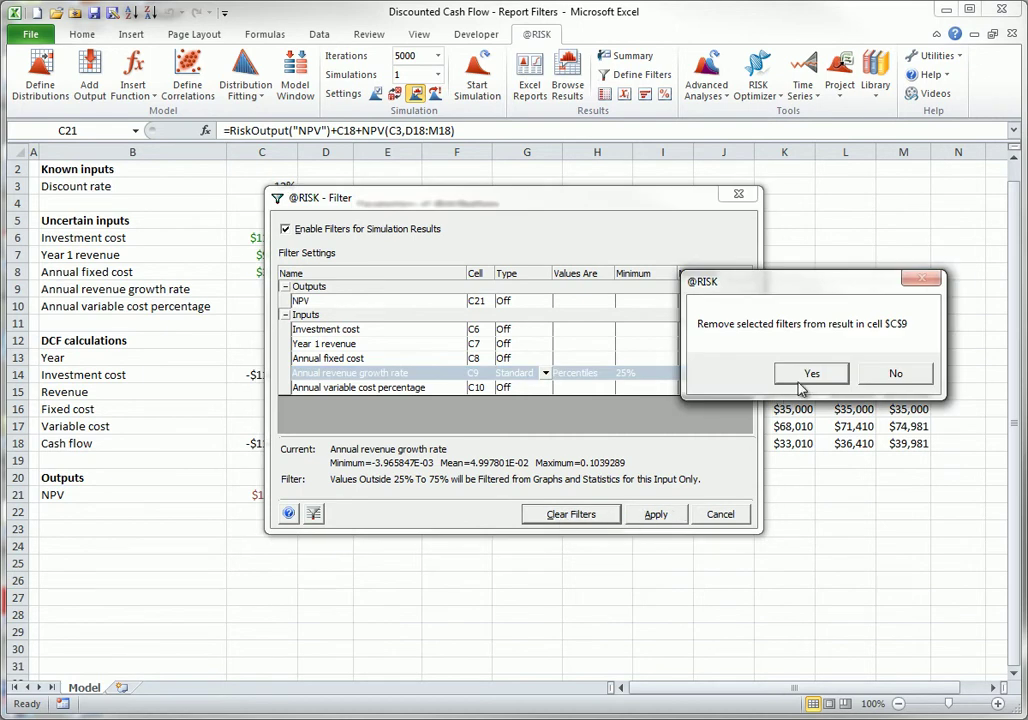
{"action": "left_click", "coordinate": [811, 376]}
{"action": "left_click", "coordinate": [656, 514]}
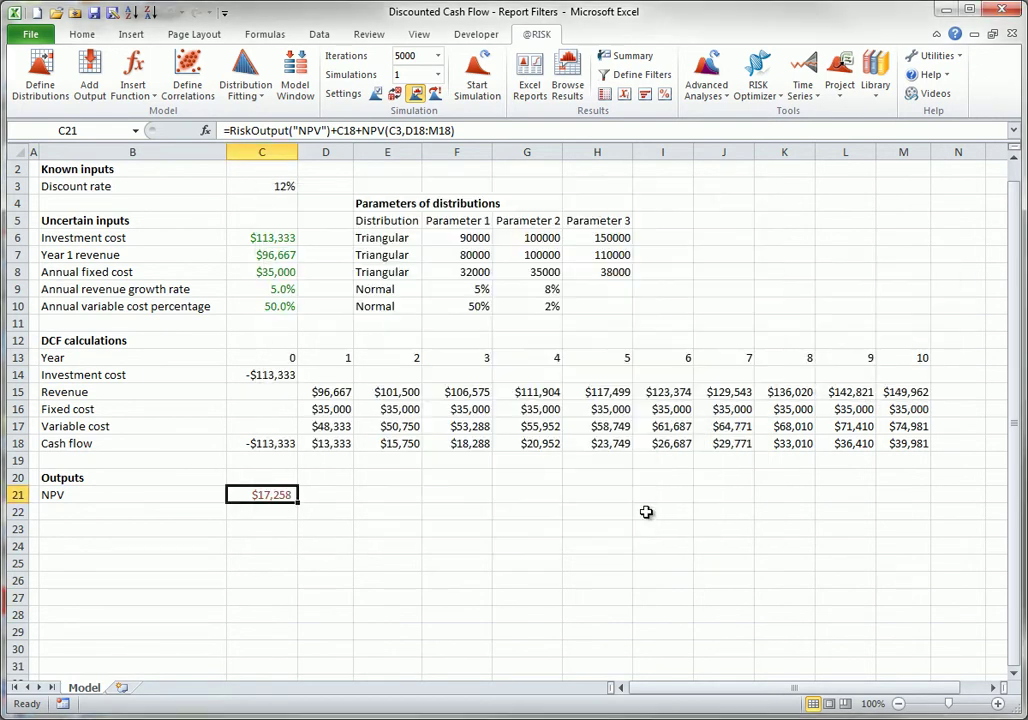
Enable filters for simulation results and set the NPV output's filter type to Standard.
{"action": "left_click", "coordinate": [640, 78]}
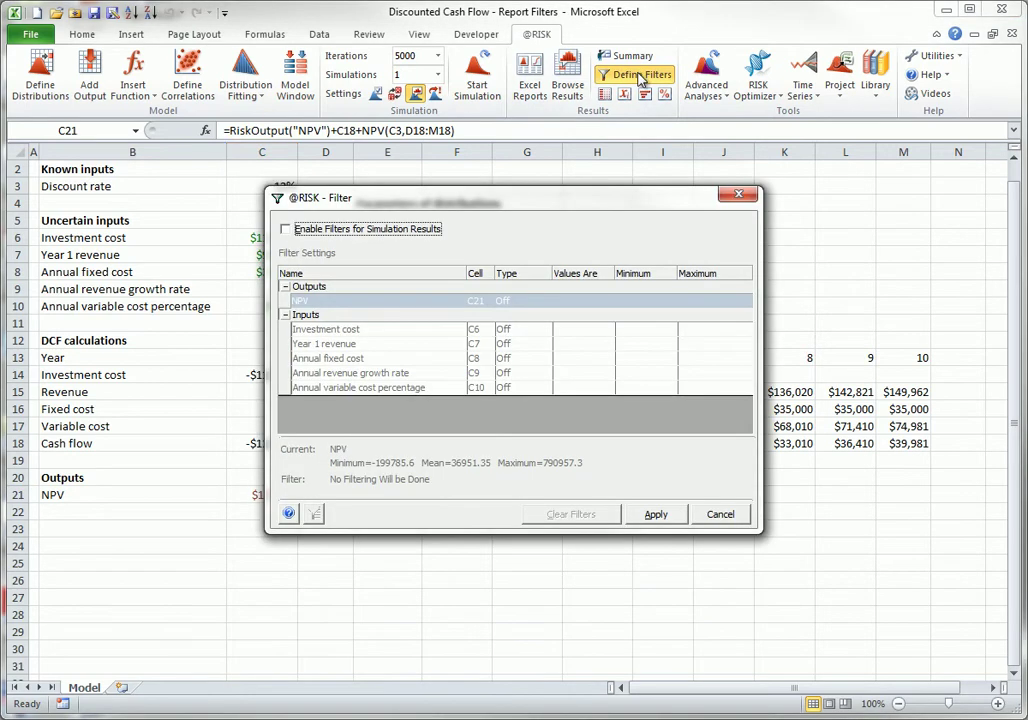
{"action": "key", "text": "space"}
{"action": "left_click", "coordinate": [516, 307]}
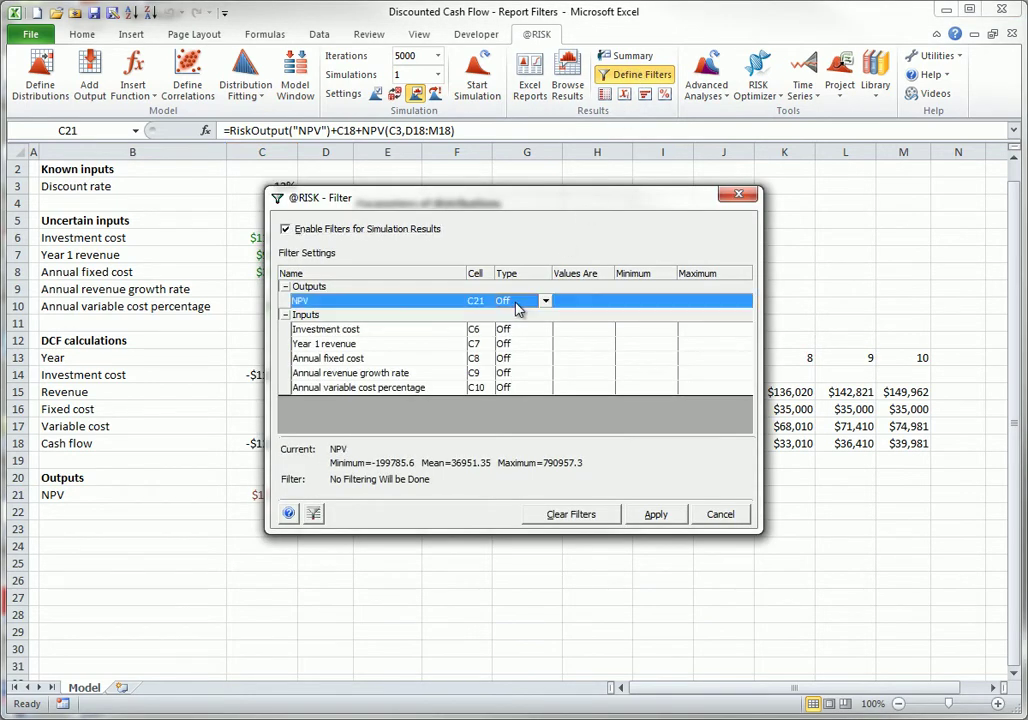
{"action": "left_click", "coordinate": [546, 302]}
{"action": "left_click", "coordinate": [513, 335]}
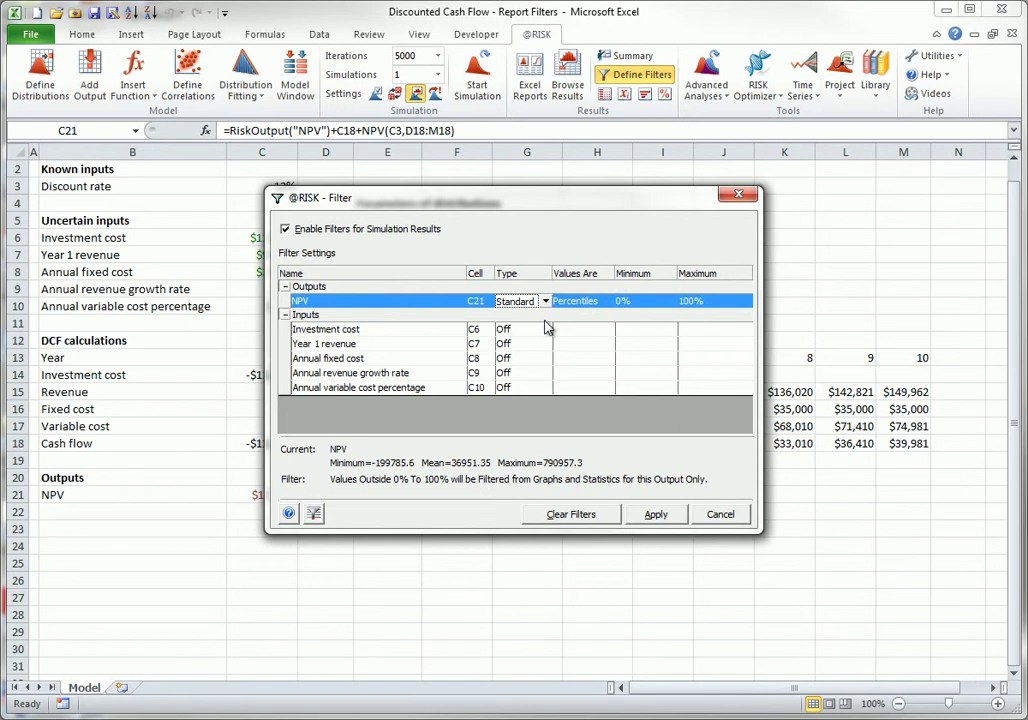
Limit the NPV filter to percentiles from a minimum of 10% to a maximum of 90% and apply it.
{"action": "left_click", "coordinate": [628, 302]}
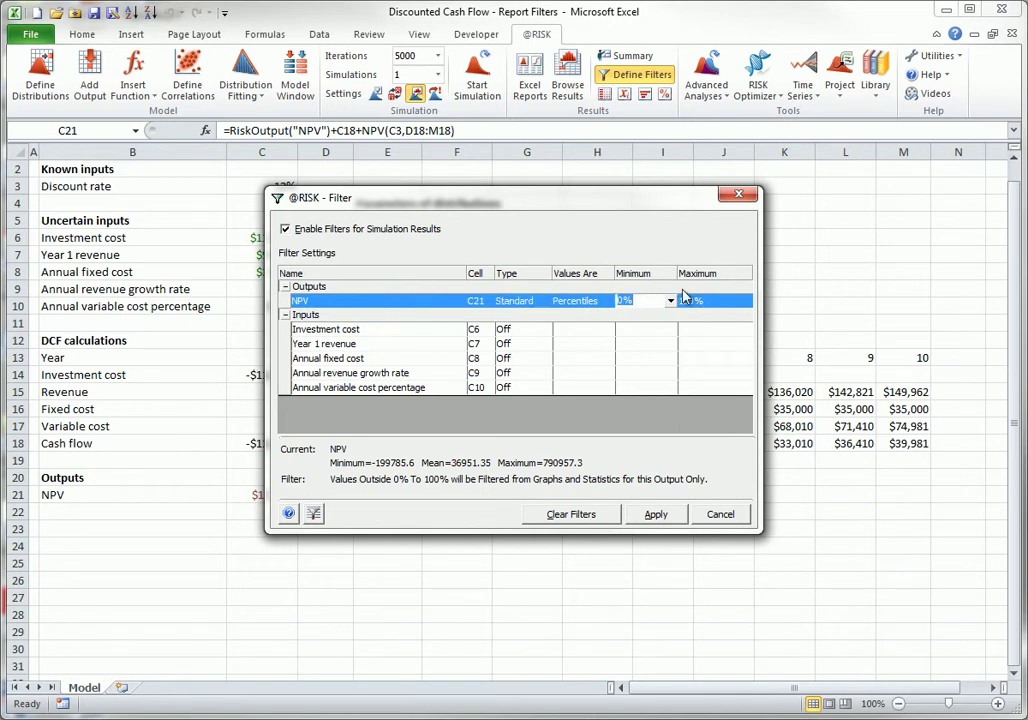
{"action": "type", "text": "10"}
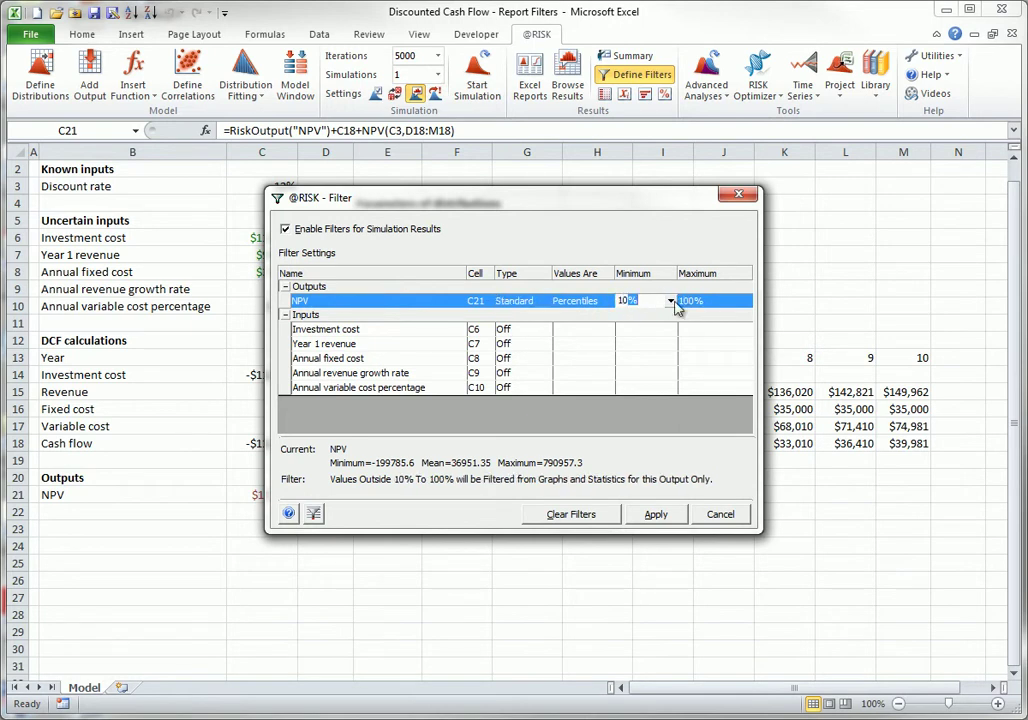
{"action": "left_click", "coordinate": [688, 301]}
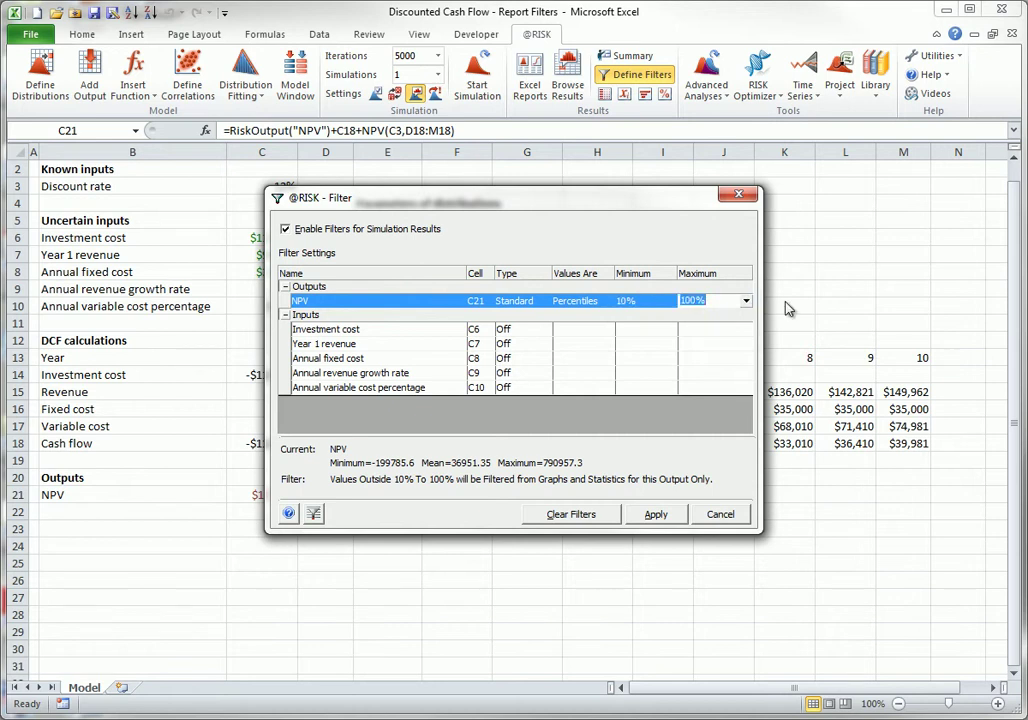
{"action": "type", "text": "90"}
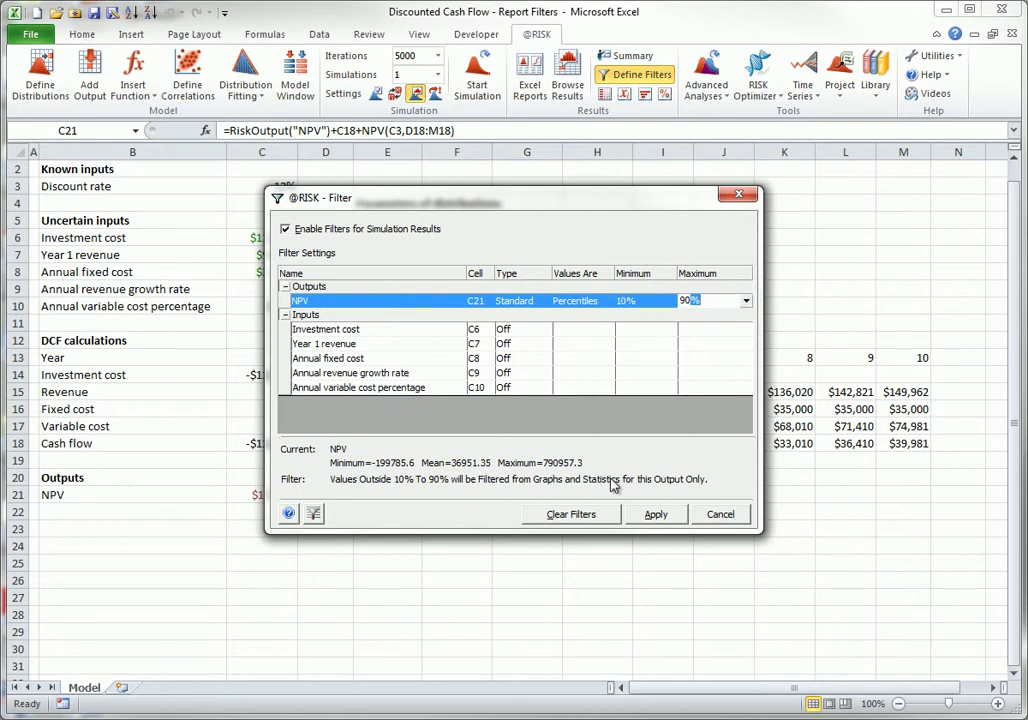
{"action": "left_click", "coordinate": [655, 516]}
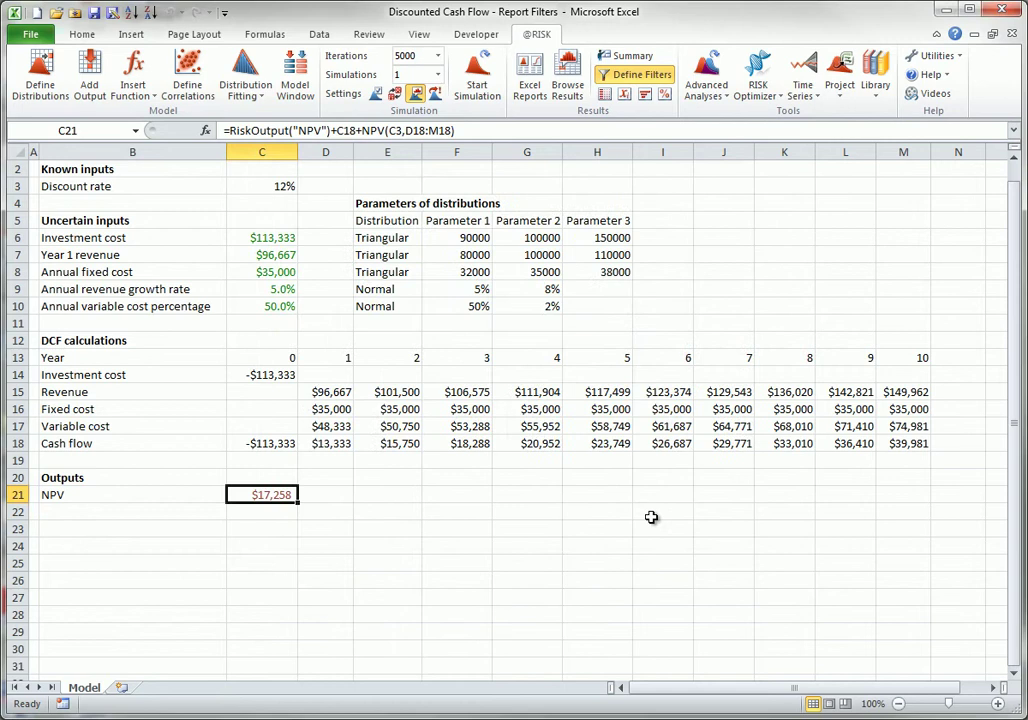
Browse the filtered NPV distribution and its statistics, then close the graph.
{"action": "left_click", "coordinate": [567, 66]}
{"action": "left_click_drag", "start_coordinate": [748, 301], "coordinate": [562, 202]}
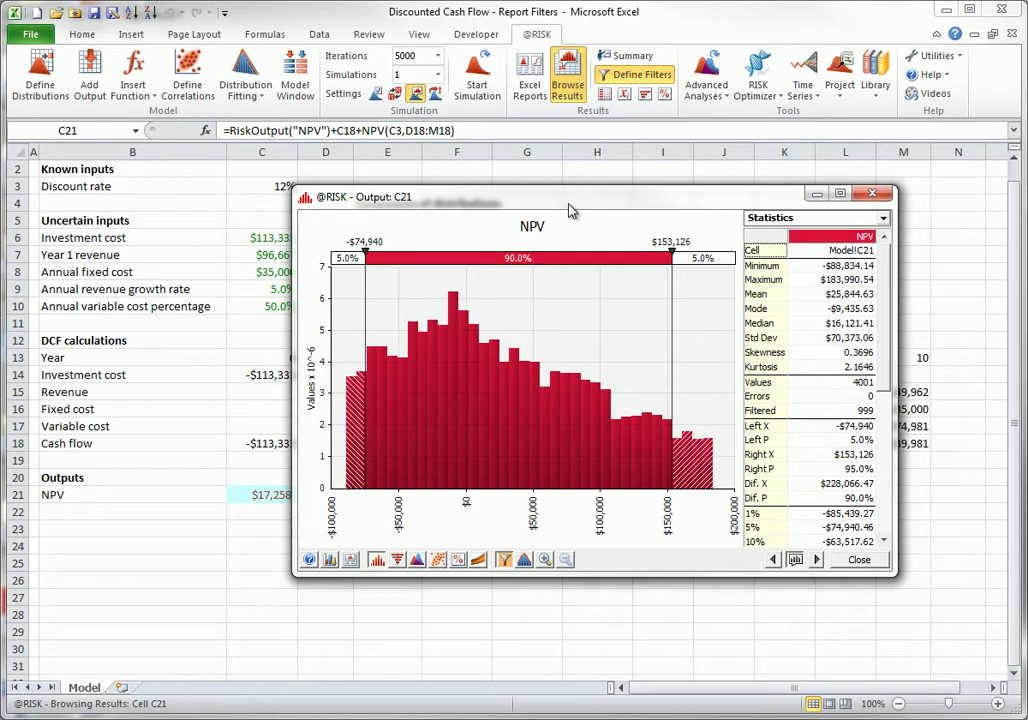
{"action": "left_click", "coordinate": [857, 561]}
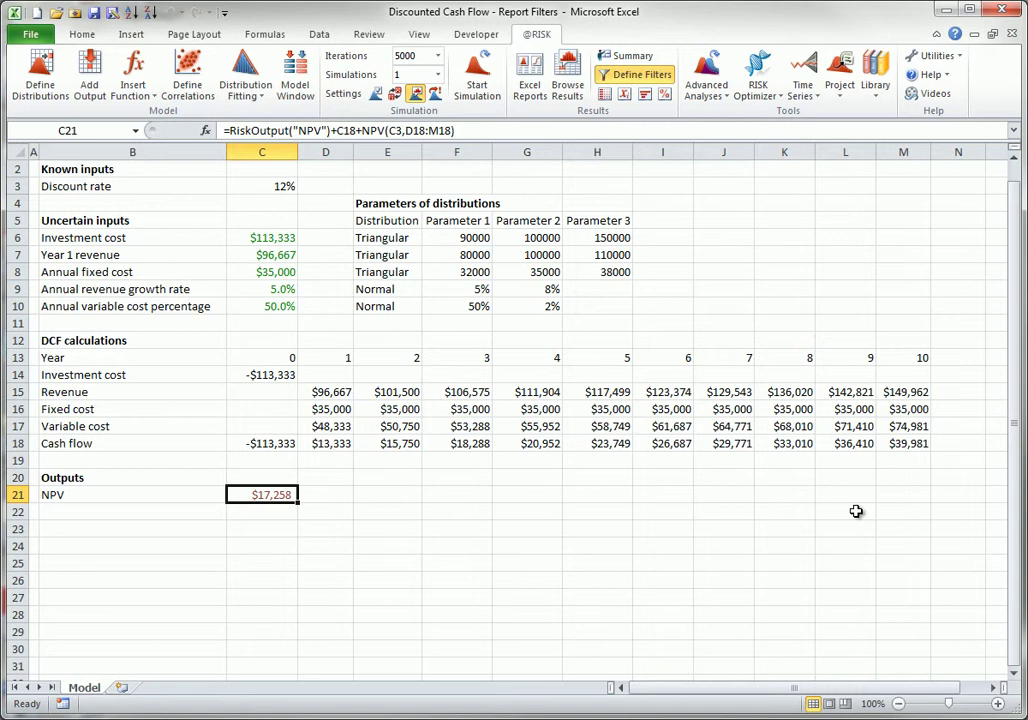
Browse the simulated results for Annual revenue growth rate in C9 and check its filter settings without applying any change.
{"action": "left_click", "coordinate": [286, 289]}
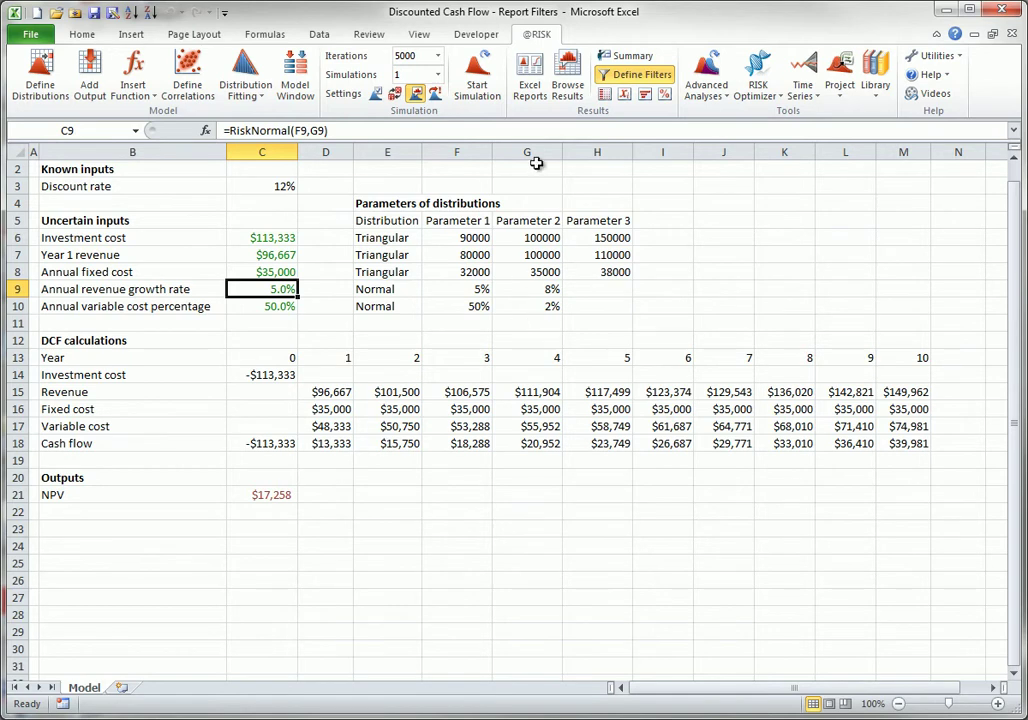
{"action": "left_click", "coordinate": [568, 68]}
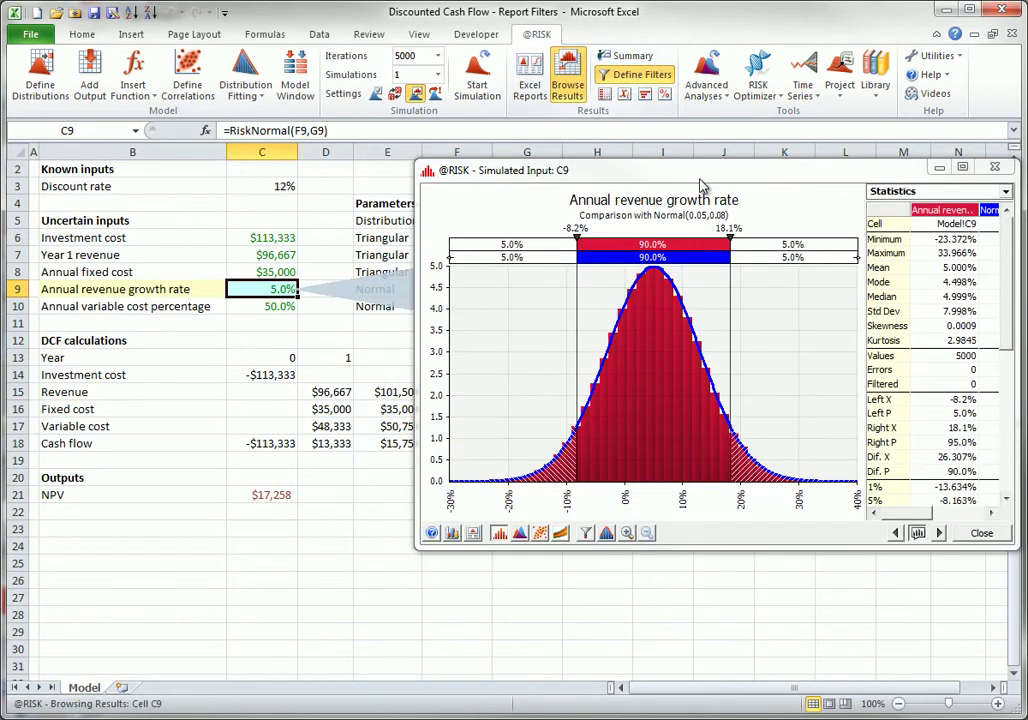
{"action": "left_click_drag", "start_coordinate": [687, 185], "coordinate": [575, 169]}
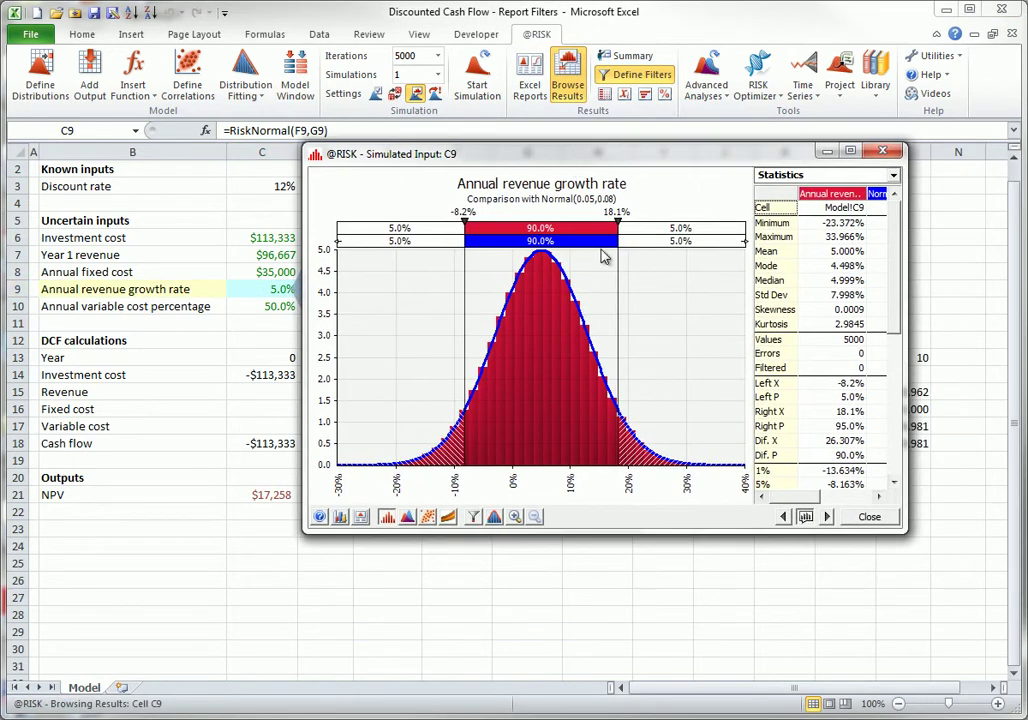
{"action": "left_click", "coordinate": [474, 517]}
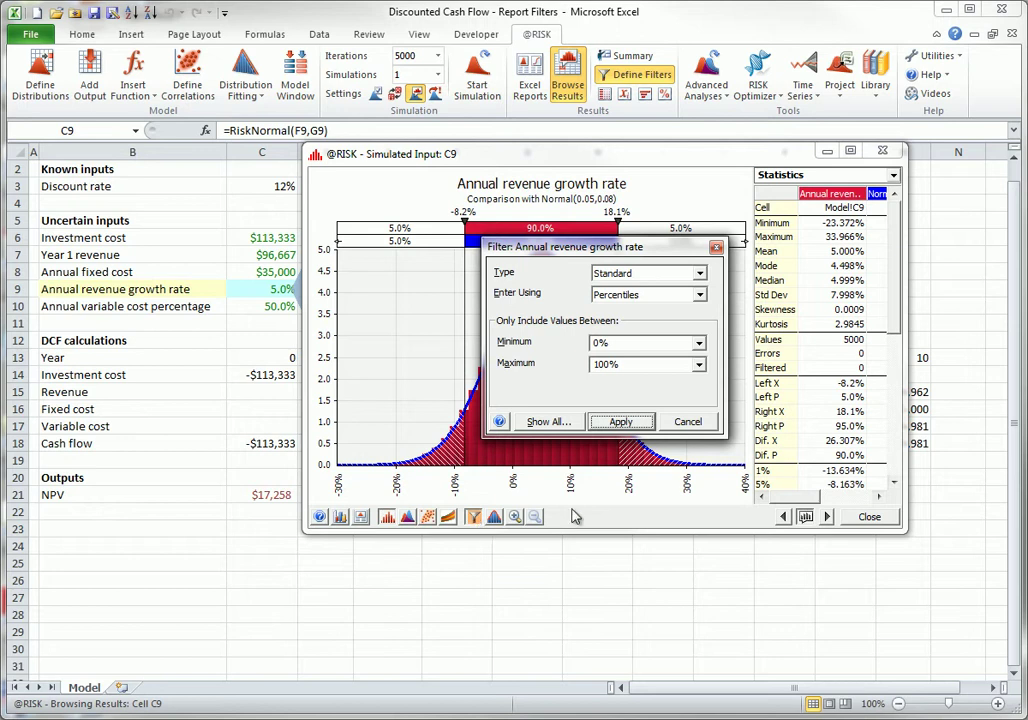
{"action": "left_click", "coordinate": [690, 424]}
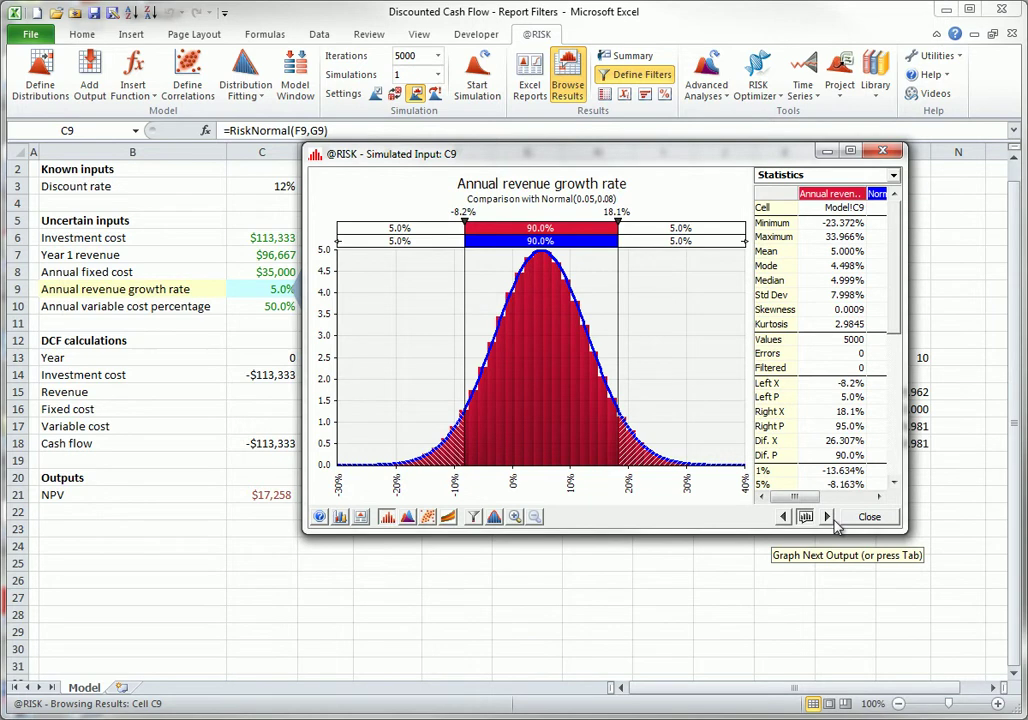
Switch the results graph to NPV in C21, inspect its filter settings without changing them, and close the graph.
{"action": "left_click", "coordinate": [270, 497]}
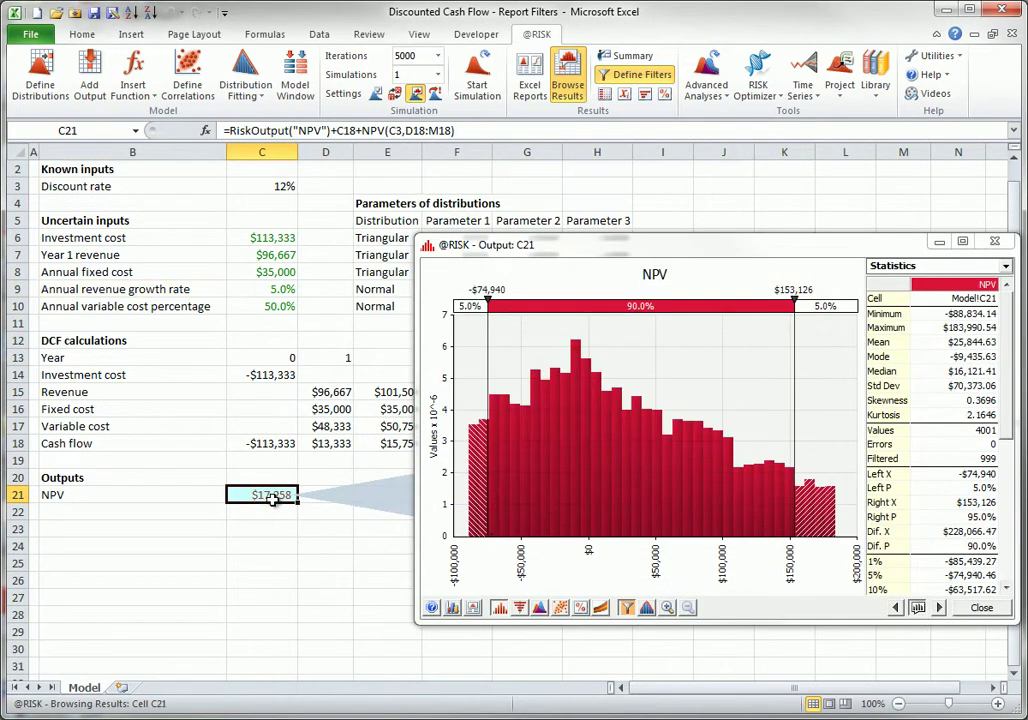
{"action": "left_click", "coordinate": [626, 607]}
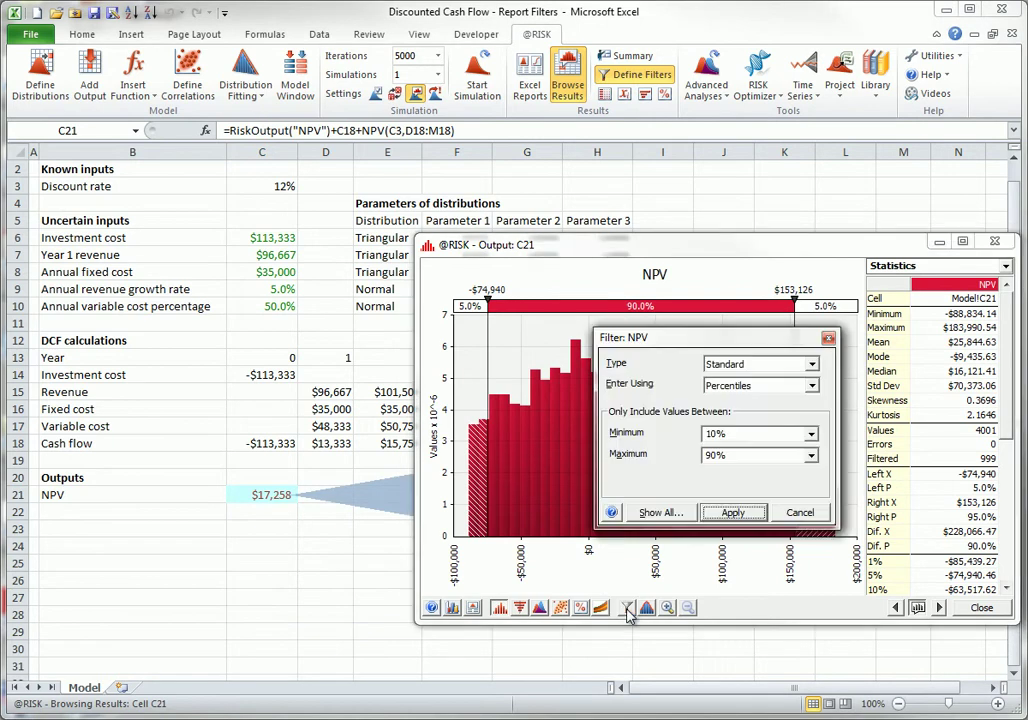
{"action": "left_click", "coordinate": [806, 513]}
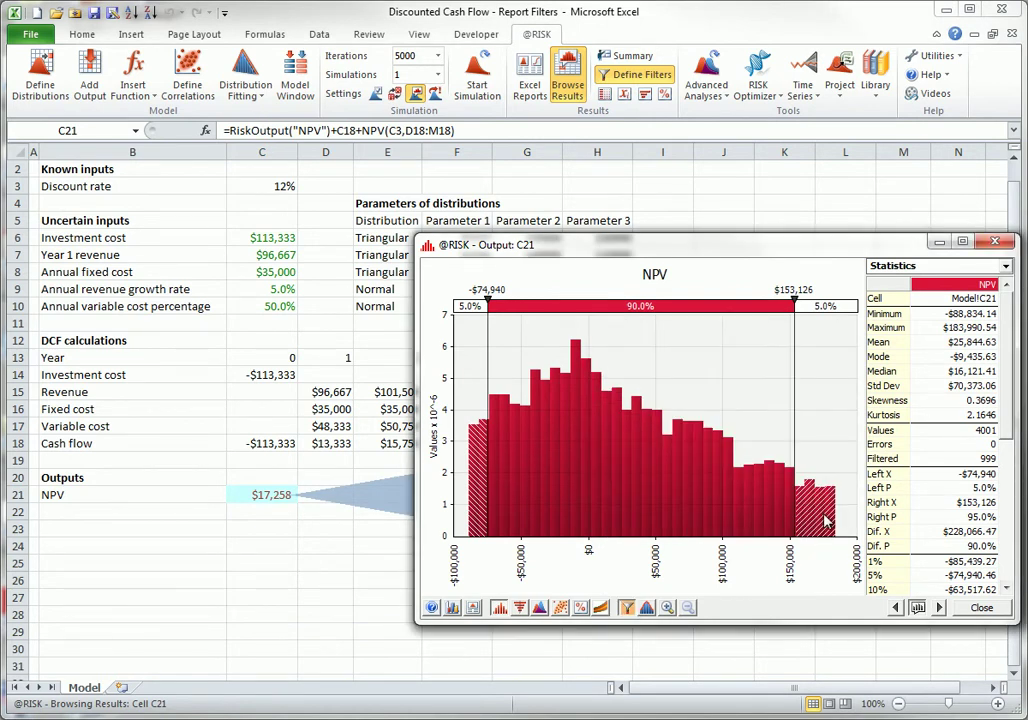
{"action": "left_click", "coordinate": [981, 609]}
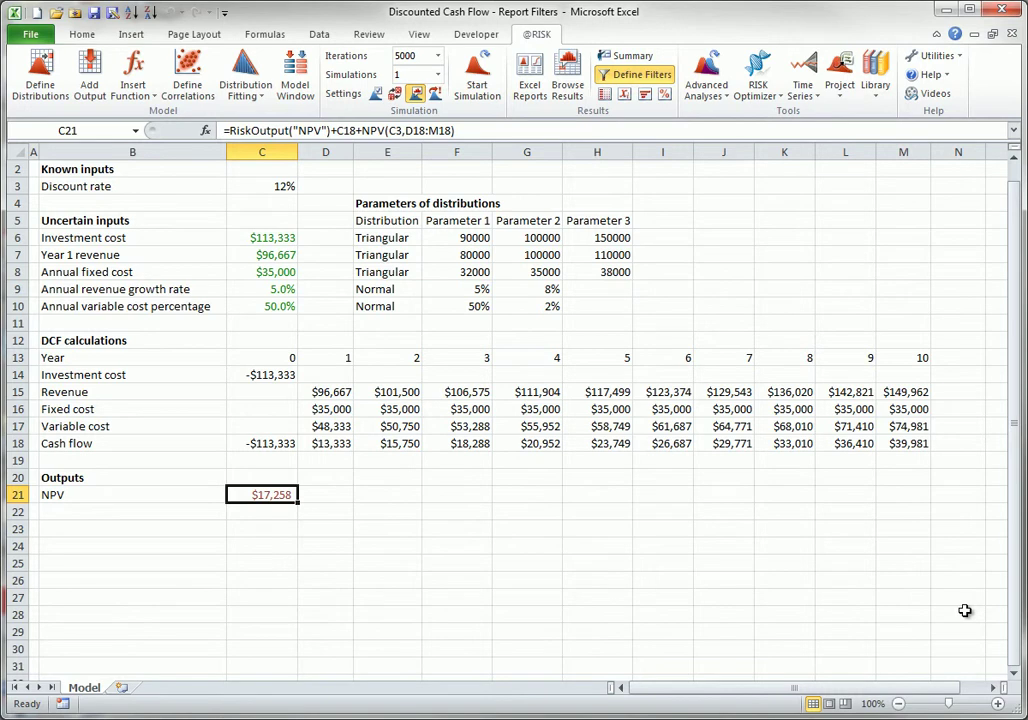
Clear the filter from the NPV output, apply the change, and recheck the filter settings before closing them.
{"action": "left_click", "coordinate": [648, 75]}
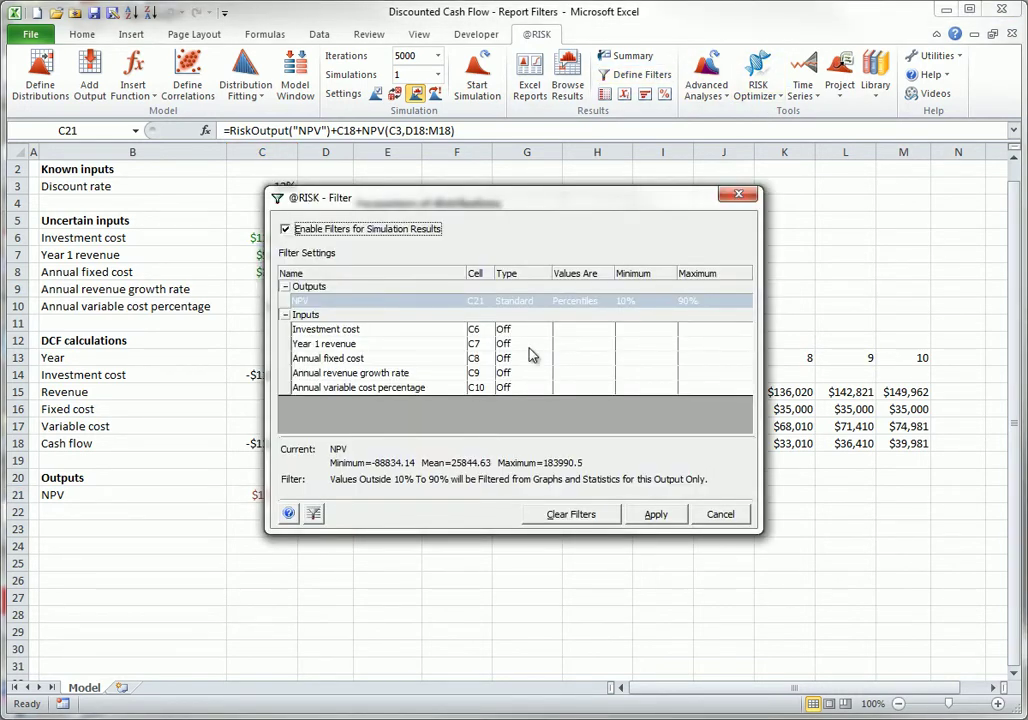
{"action": "left_click", "coordinate": [527, 302]}
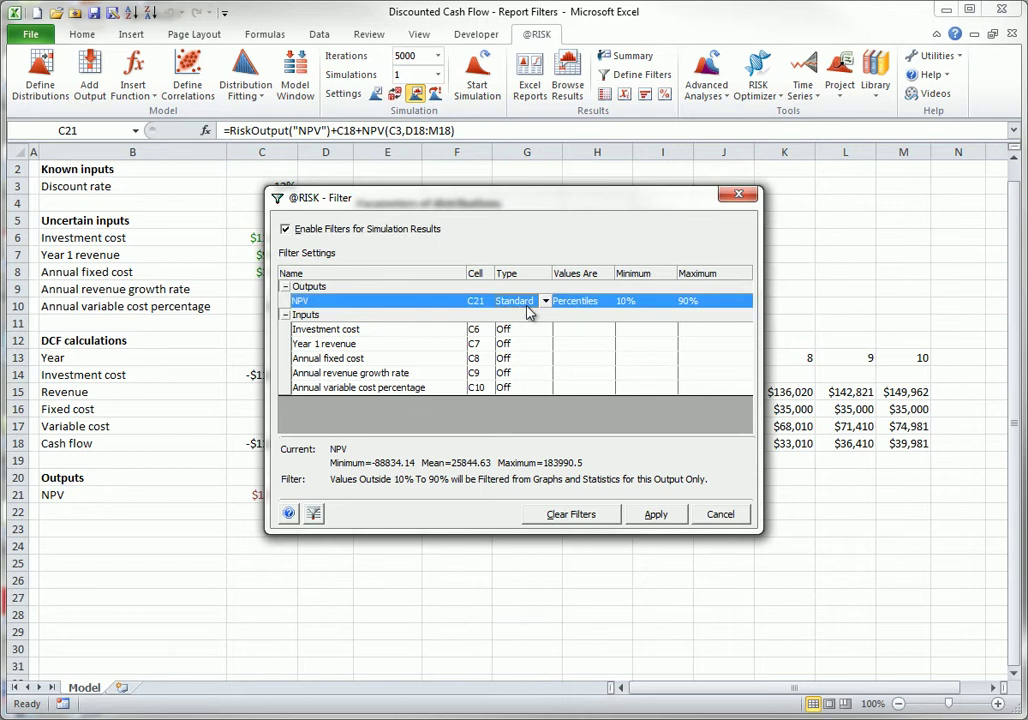
{"action": "left_click", "coordinate": [573, 515]}
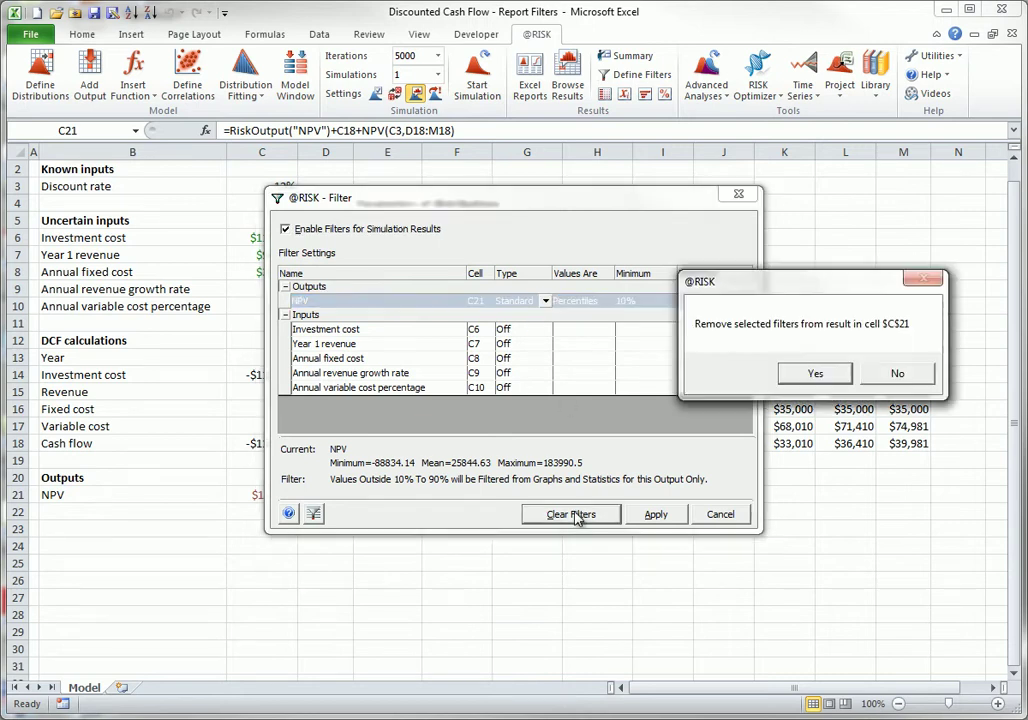
{"action": "left_click", "coordinate": [817, 377]}
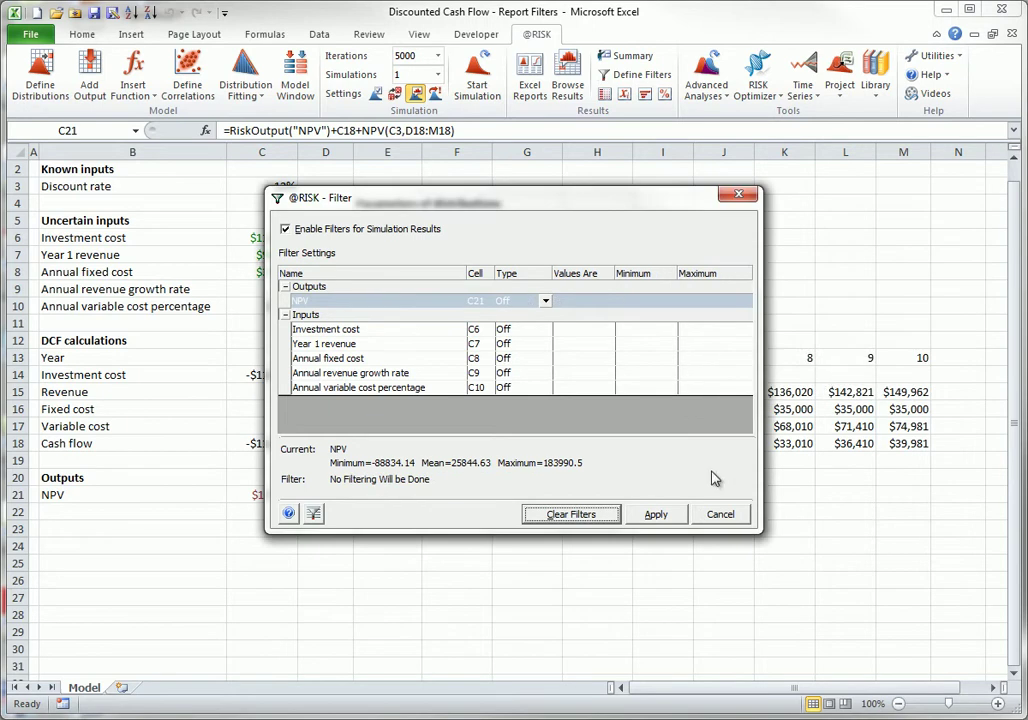
{"action": "left_click", "coordinate": [651, 519]}
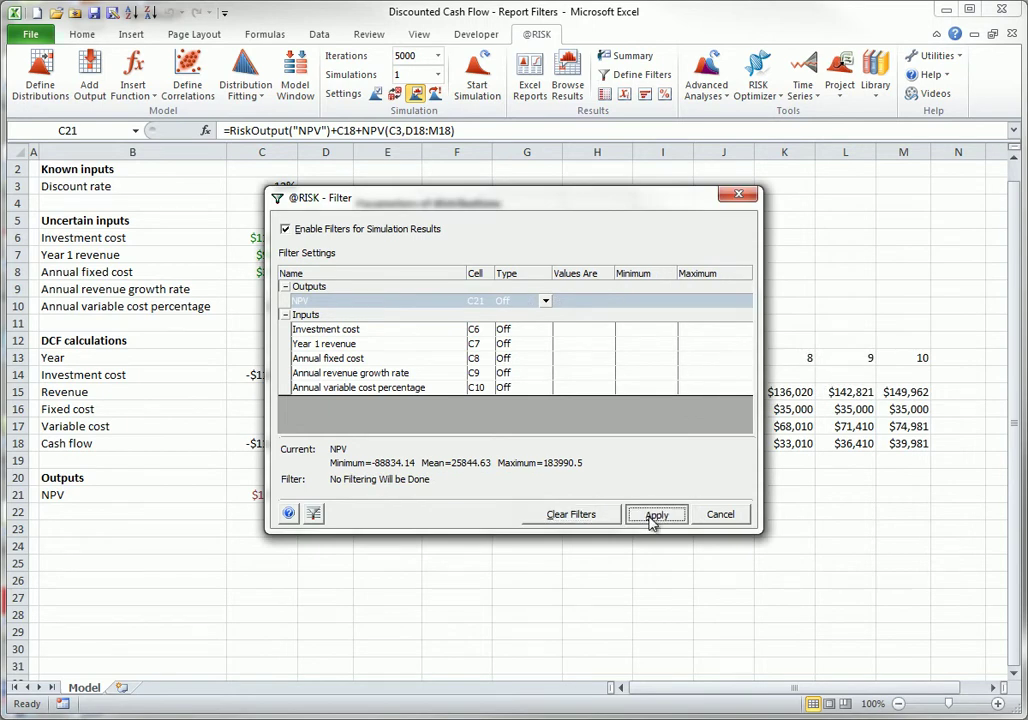
{"action": "left_click", "coordinate": [636, 74]}
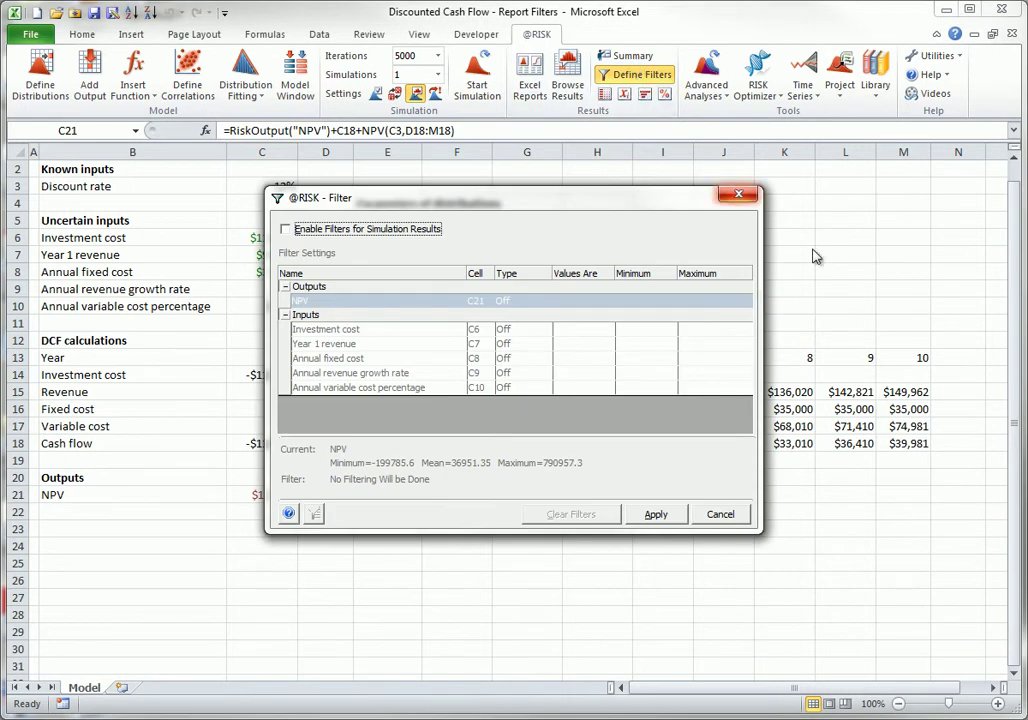
{"action": "left_click", "coordinate": [720, 514]}
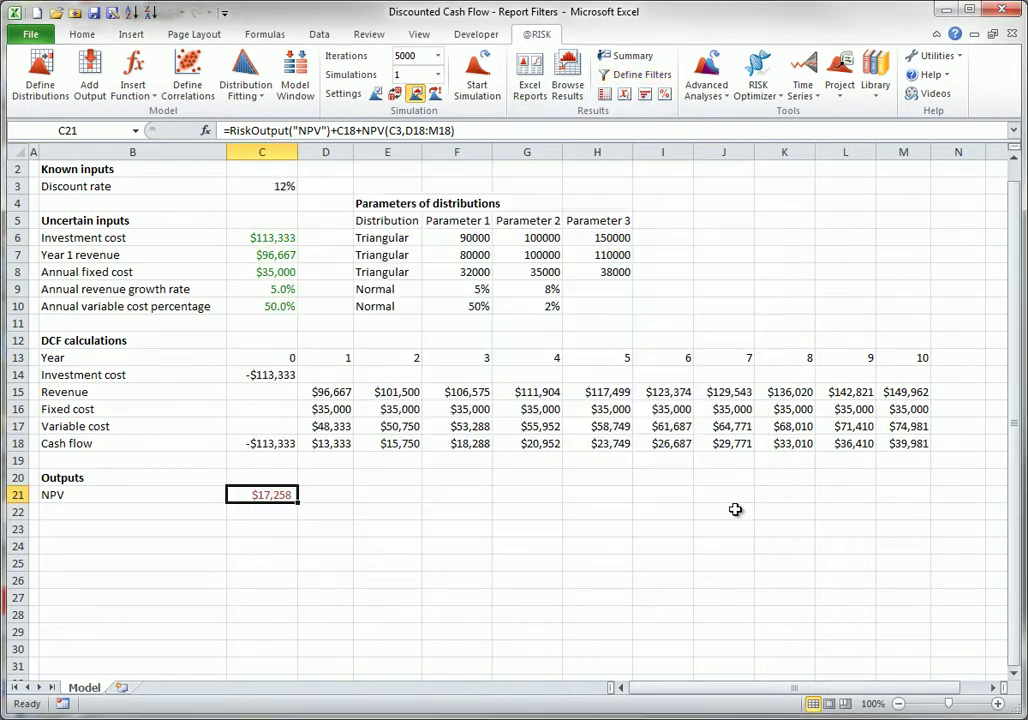